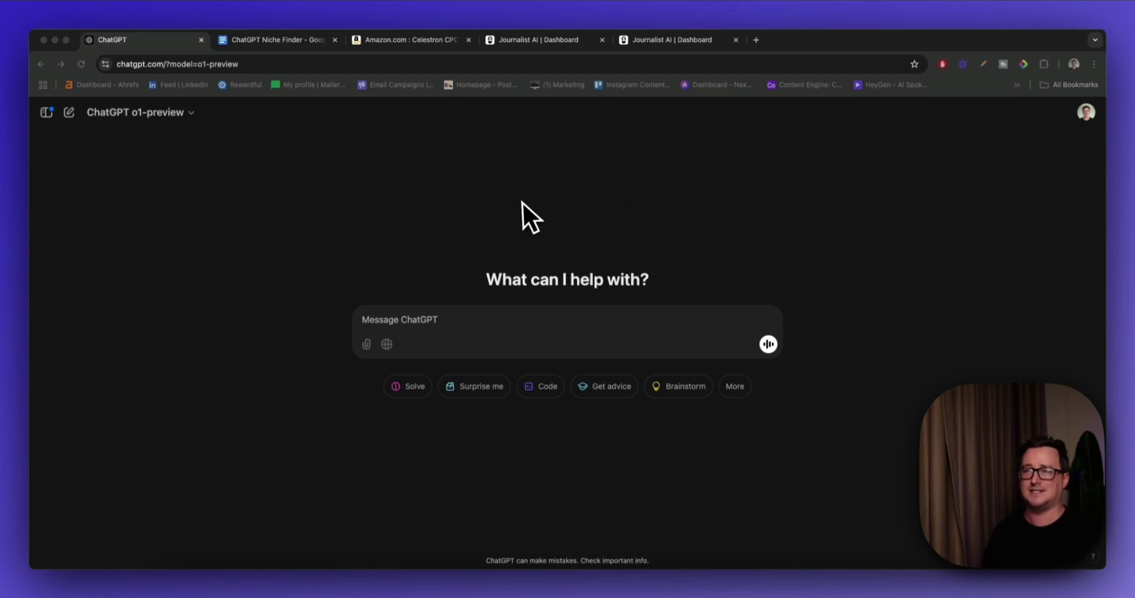
Confirm the ChatGPT chat is set to the o1-preview model
{"action": "left_click", "coordinate": [304, 42]}
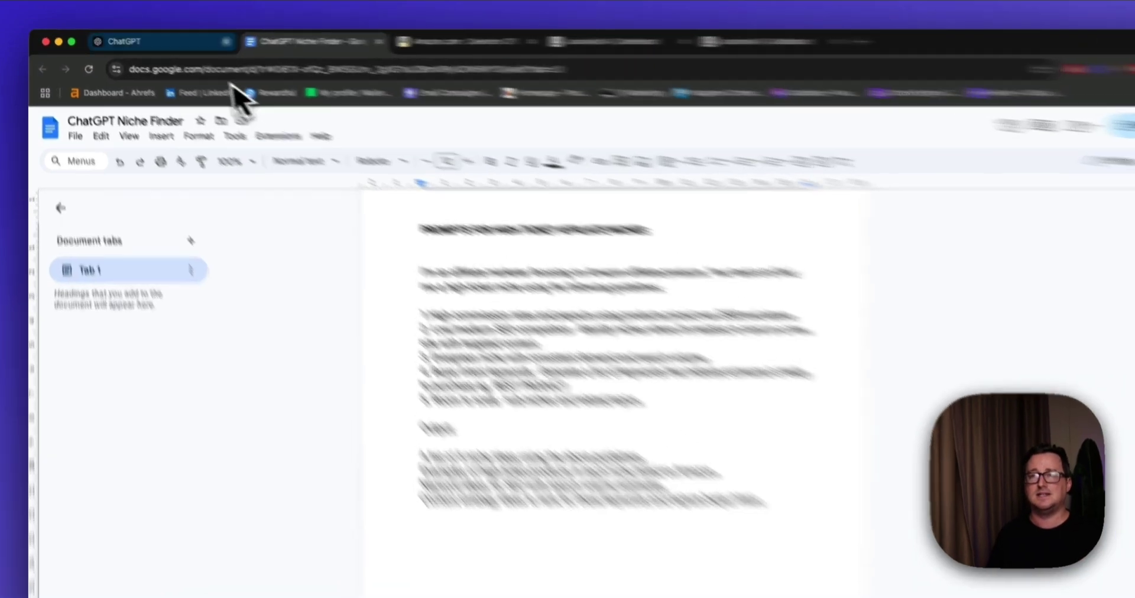
{"action": "left_click", "coordinate": [215, 42]}
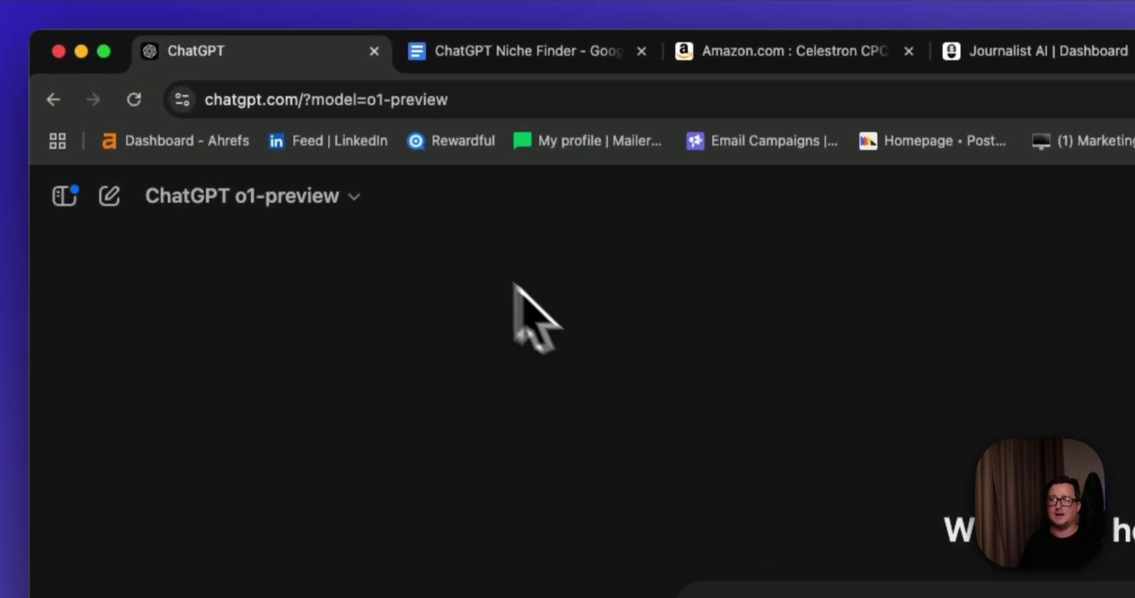
{"action": "left_click", "coordinate": [355, 198]}
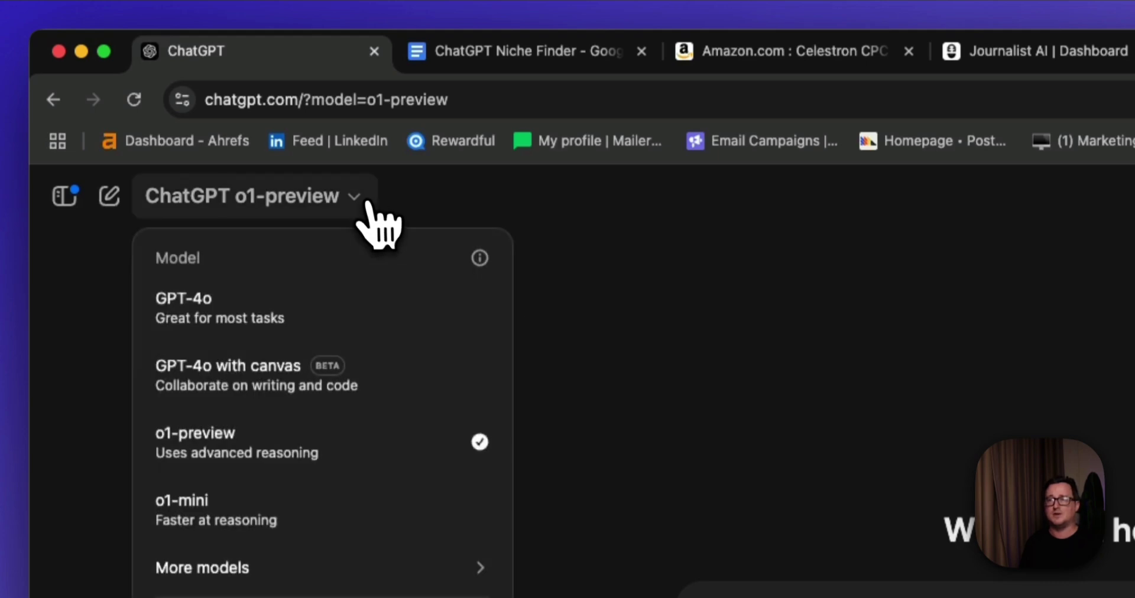
{"action": "left_click", "coordinate": [680, 284]}
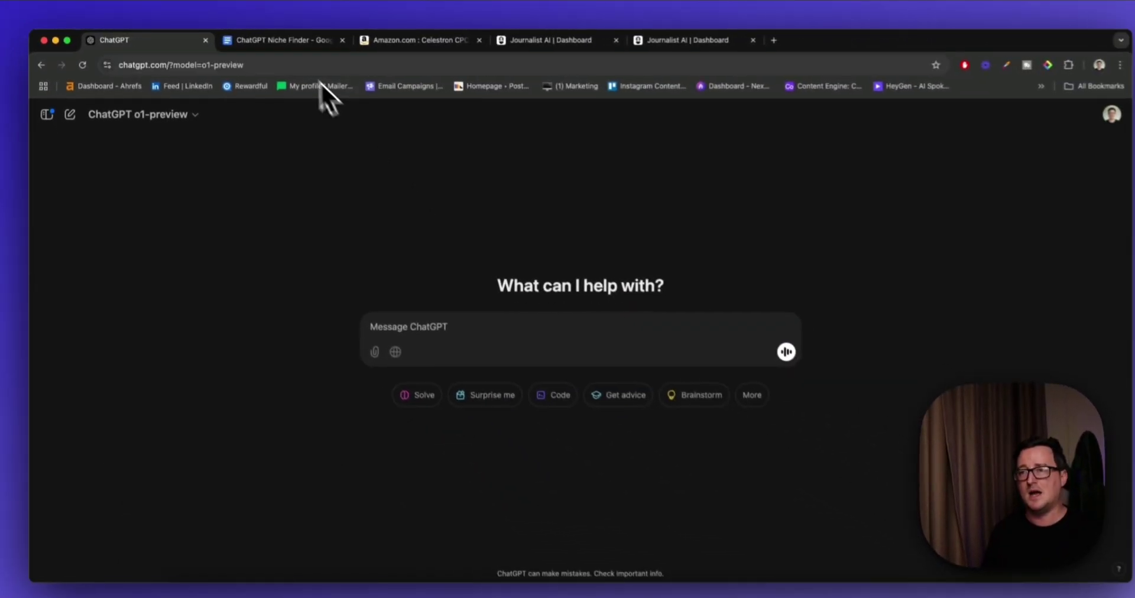
Copy the high-ticket affiliate niche prompt from the Niche Finder doc and paste it into ChatGPT
{"action": "left_click", "coordinate": [532, 51]}
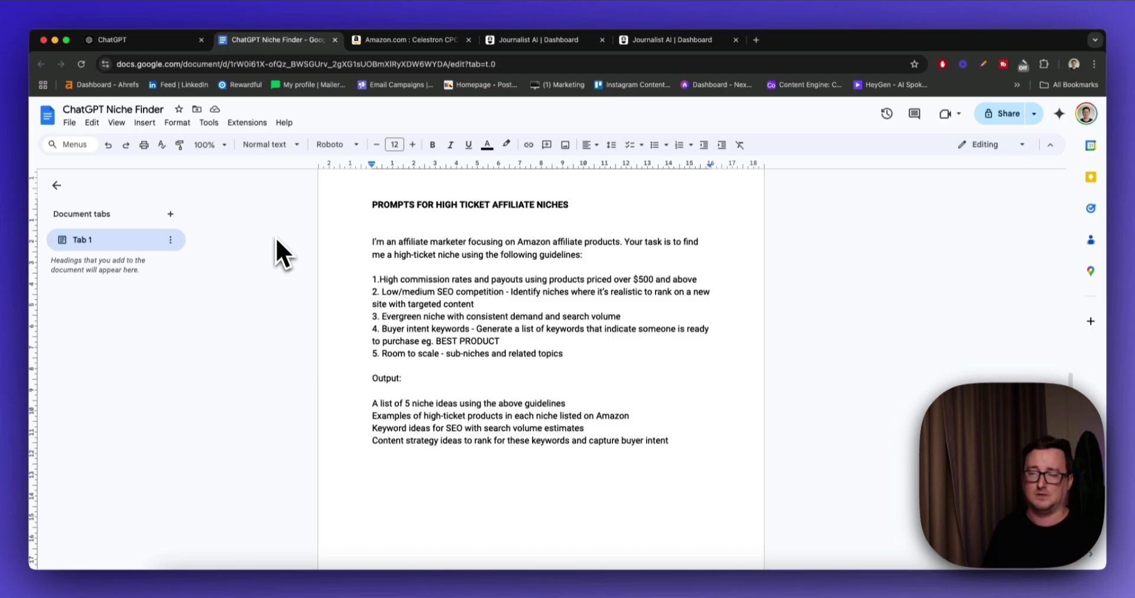
{"action": "left_click_drag", "start_coordinate": [373, 243], "coordinate": [499, 291]}
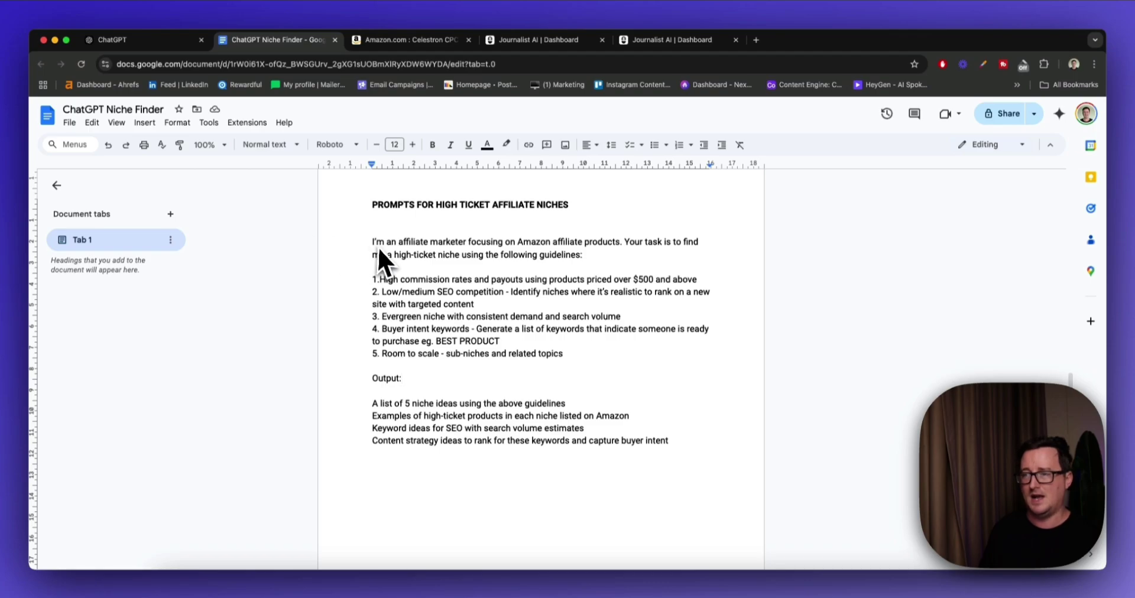
{"action": "left_click_drag", "start_coordinate": [555, 243], "coordinate": [925, 546]}
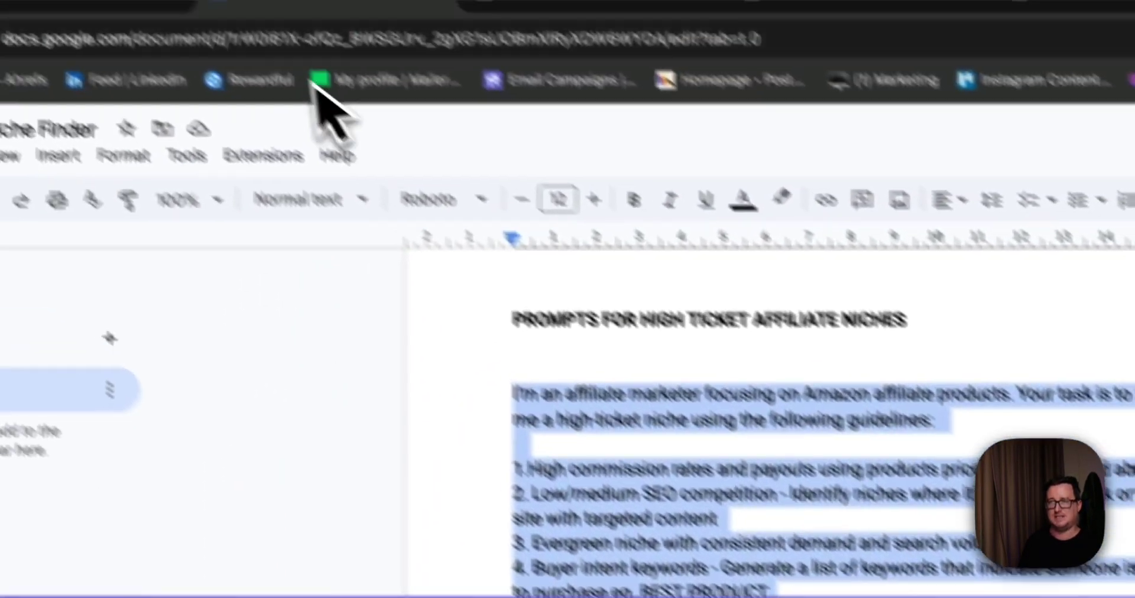
{"action": "left_click", "coordinate": [167, 6]}
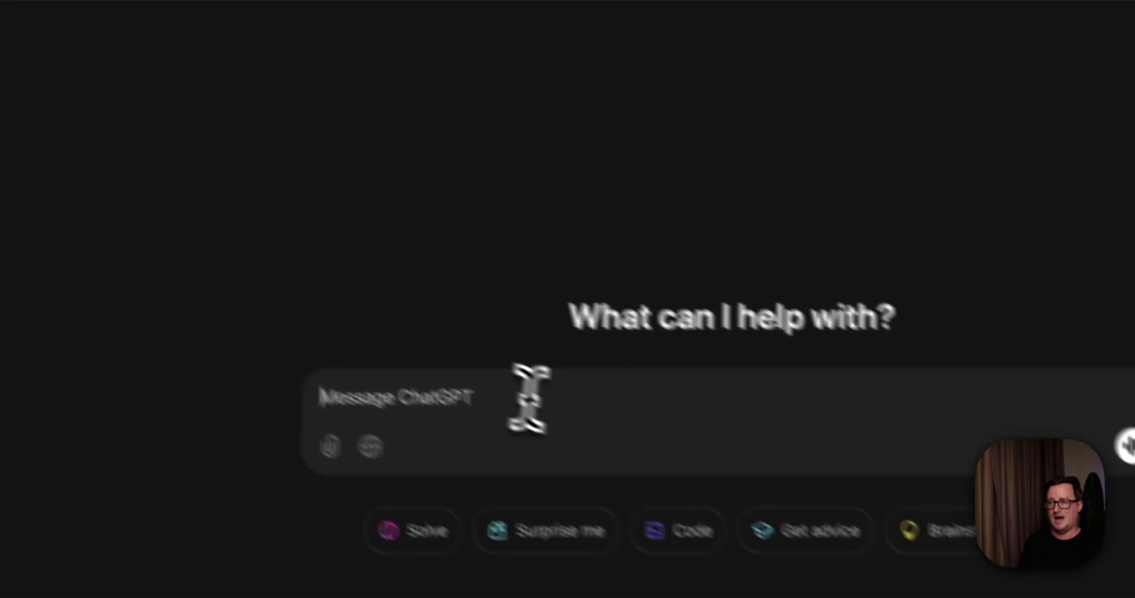
{"action": "key", "text": "super+v"}
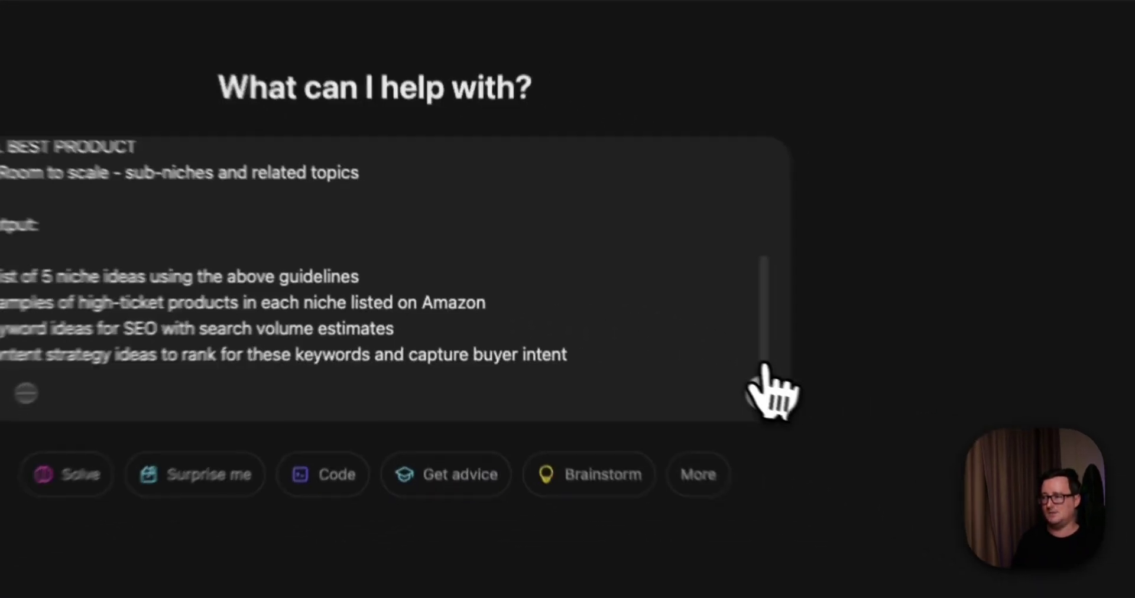
Submit the pasted niche prompt to o1-preview and follow its Electric Bicycles answer
{"action": "left_click", "coordinate": [768, 384]}
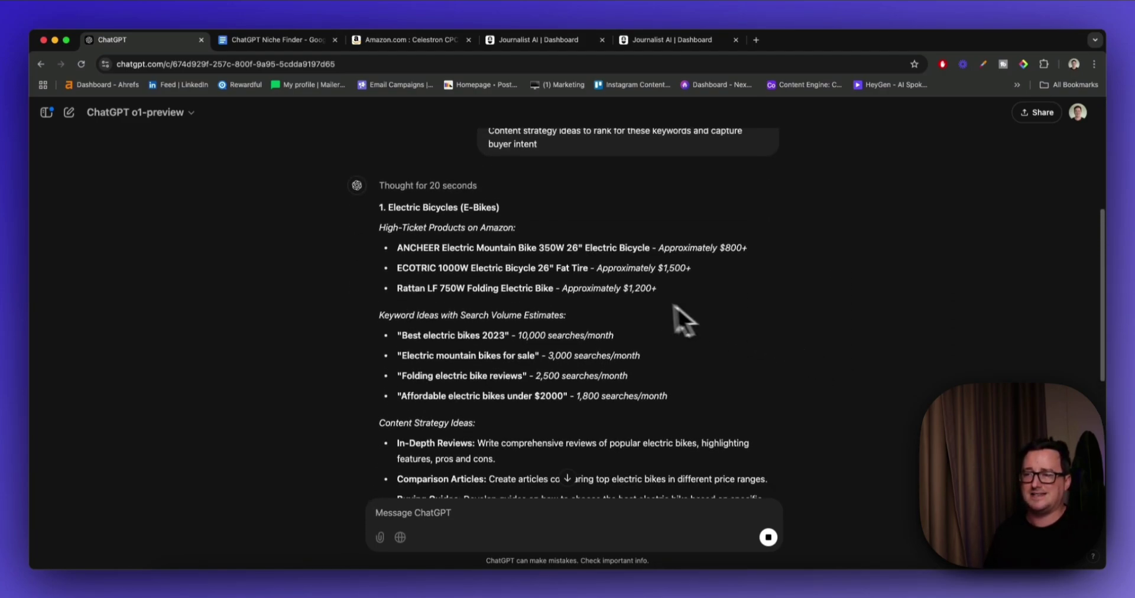
{"action": "scroll", "coordinate": [641, 301], "scroll_direction": "down", "scroll_amount": 6}
Follow the streaming five-niche reply to its end, then revisit the ANCHEER e-bike suggestion
{"action": "scroll", "coordinate": [640, 300], "scroll_direction": "up", "scroll_amount": 3}
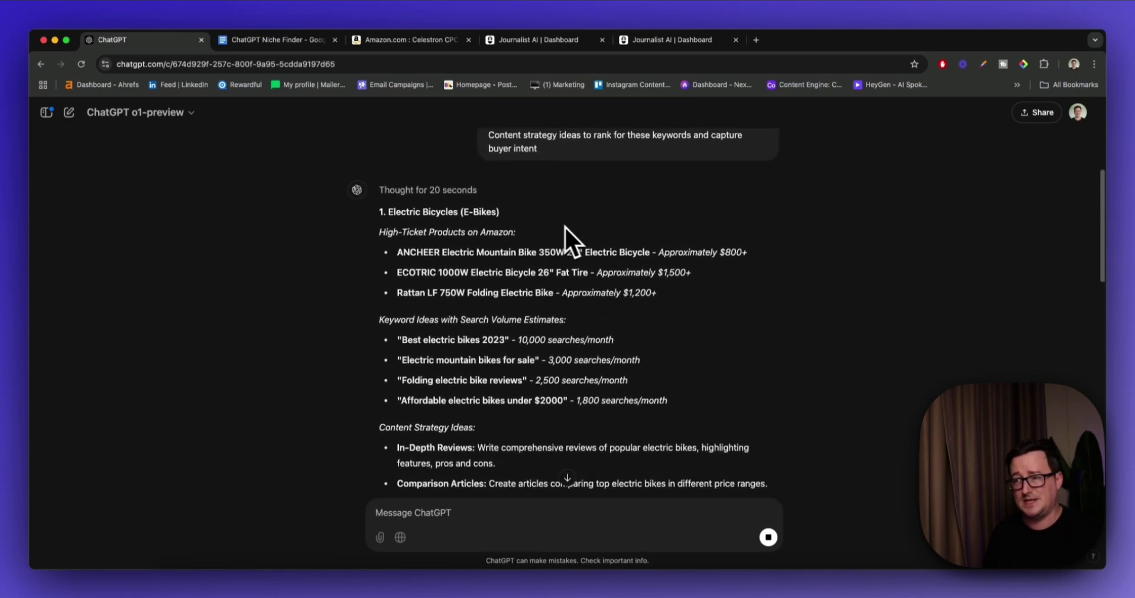
{"action": "scroll", "coordinate": [571, 232], "scroll_direction": "down", "scroll_amount": 5}
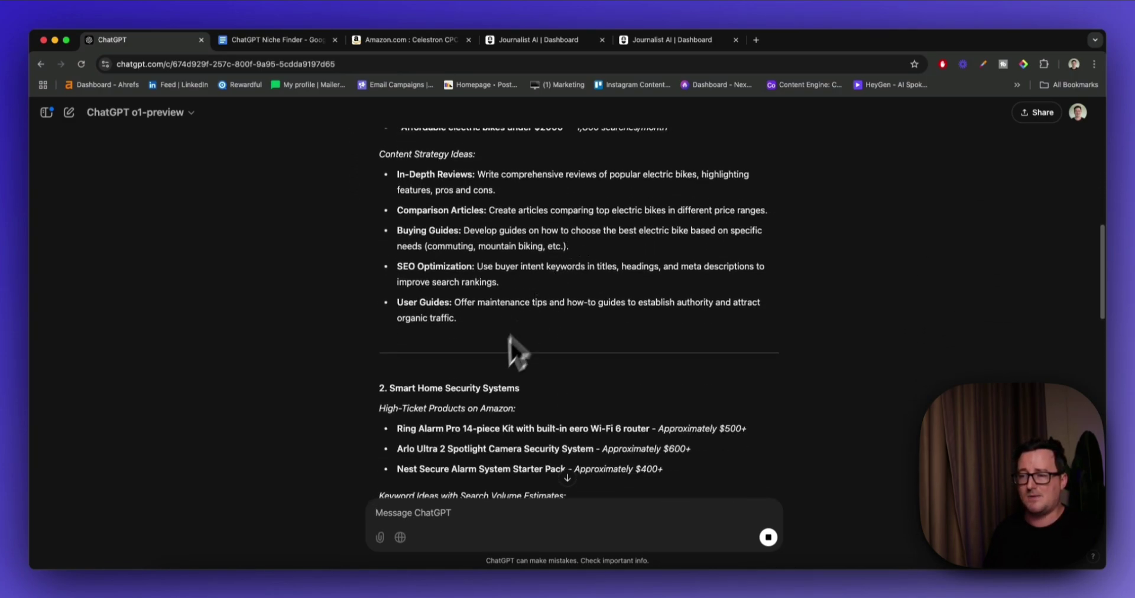
{"action": "scroll", "coordinate": [600, 337], "scroll_direction": "down", "scroll_amount": 10}
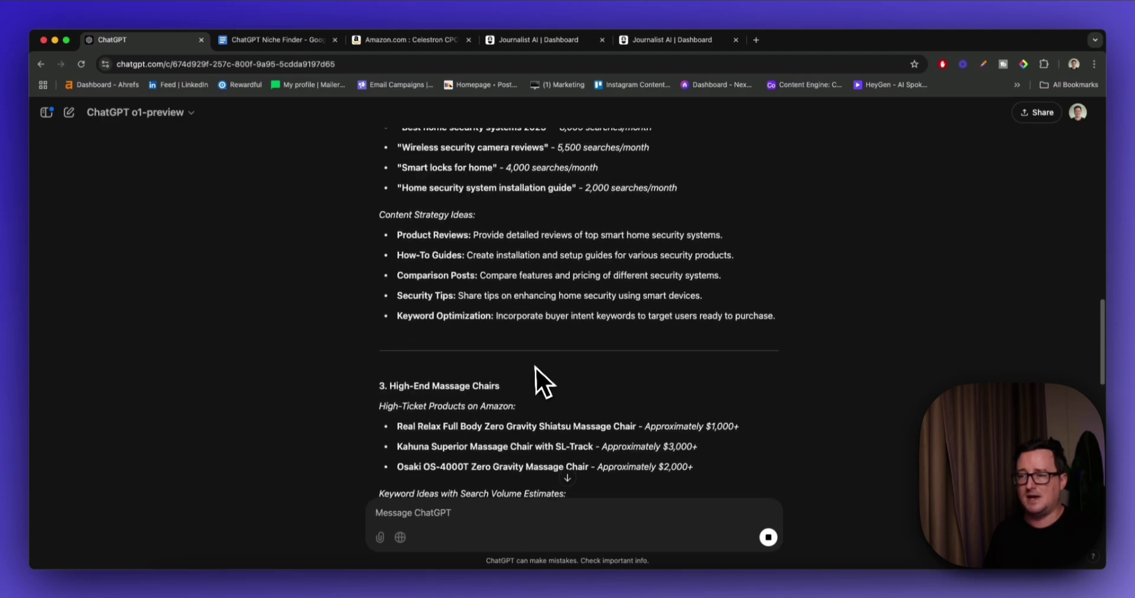
{"action": "scroll", "coordinate": [605, 338], "scroll_direction": "down", "scroll_amount": 10}
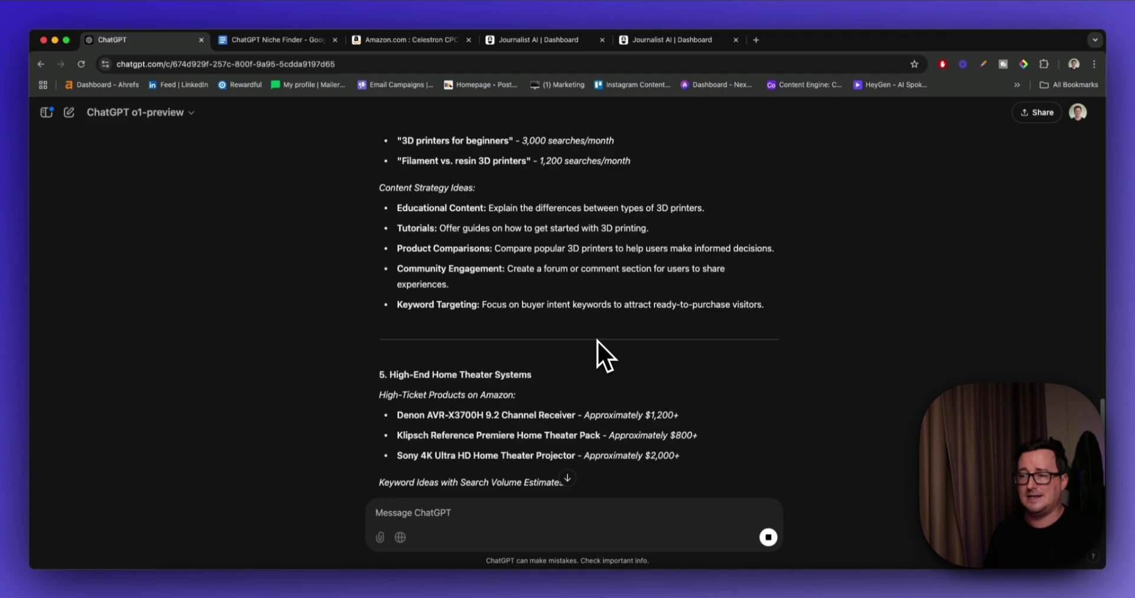
{"action": "scroll", "coordinate": [597, 340], "scroll_direction": "up", "scroll_amount": 20}
{"action": "scroll", "coordinate": [653, 331], "scroll_direction": "up", "scroll_amount": 3}
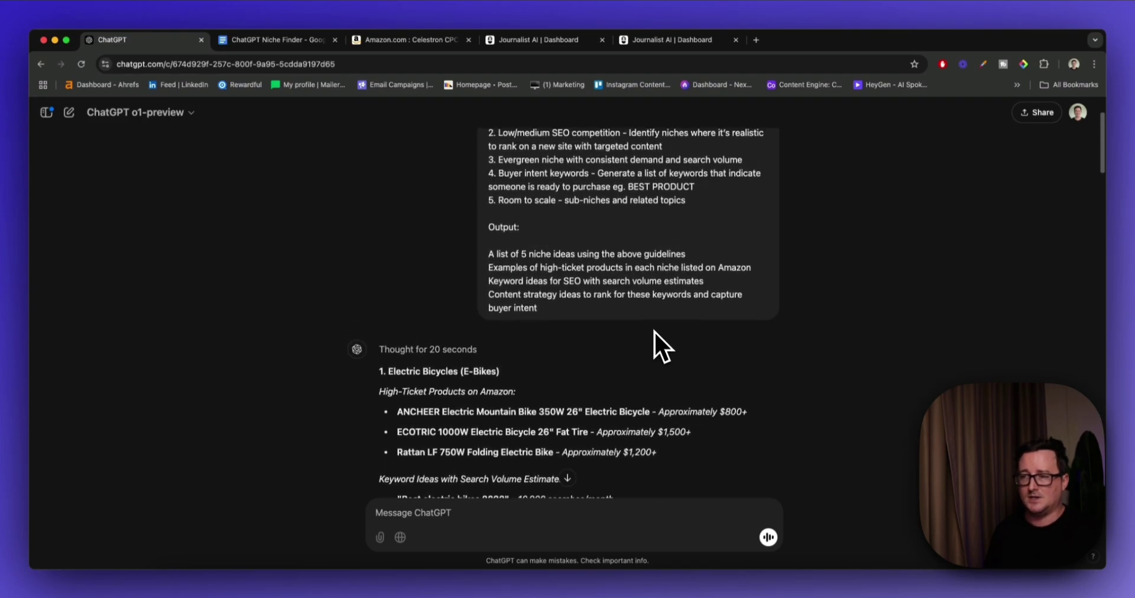
{"action": "scroll", "coordinate": [654, 346], "scroll_direction": "down", "scroll_amount": 8}
{"action": "scroll", "coordinate": [650, 330], "scroll_direction": "up", "scroll_amount": 5}
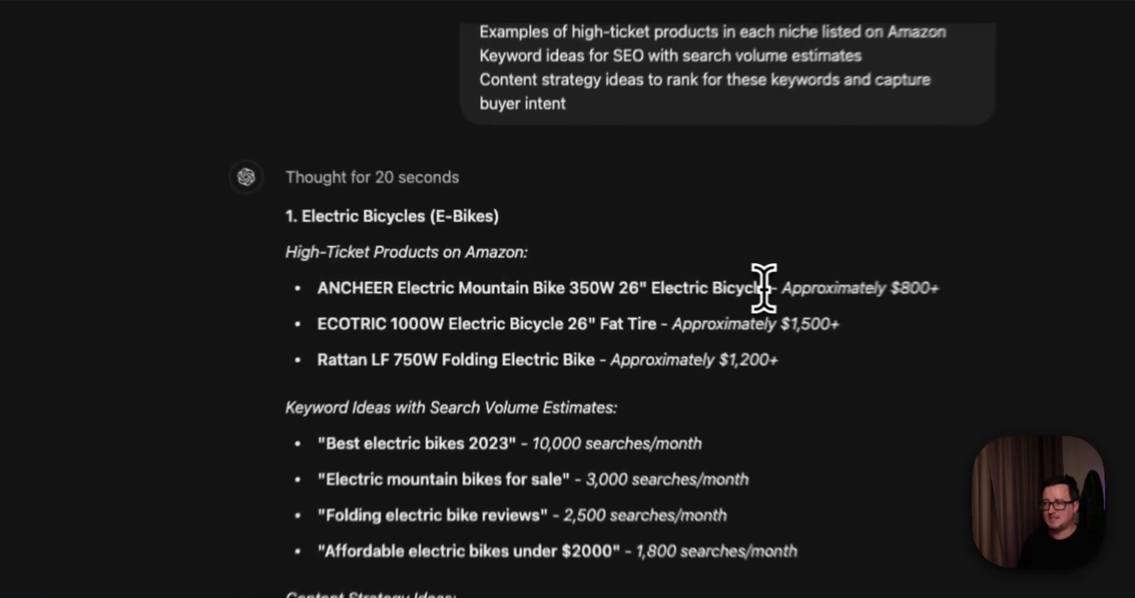
{"action": "left_click_drag", "start_coordinate": [648, 277], "coordinate": [399, 277]}
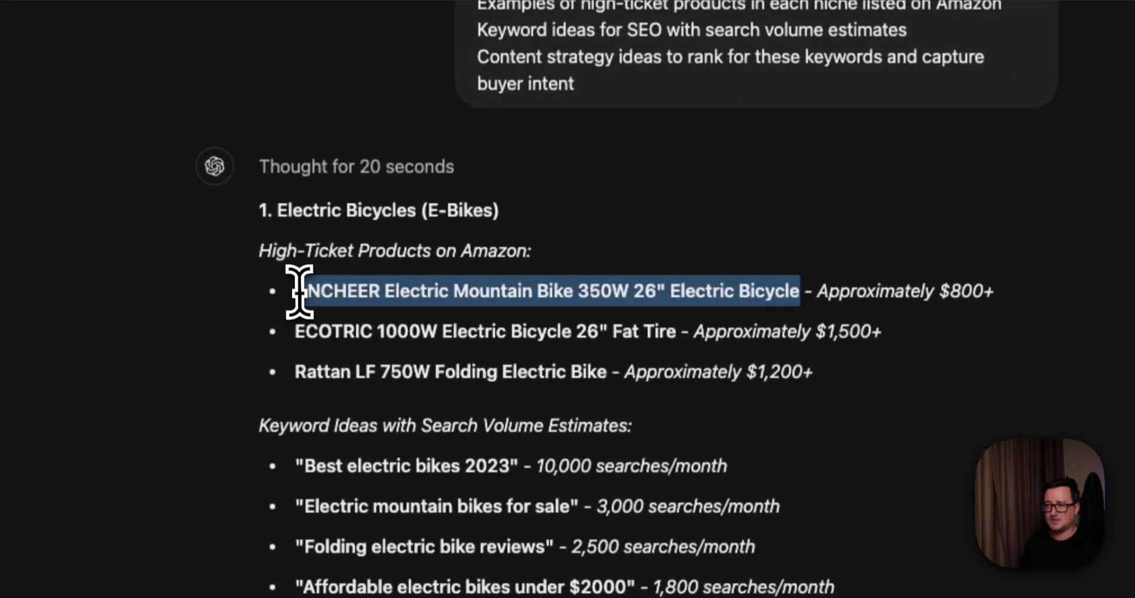
{"action": "left_click", "coordinate": [696, 329]}
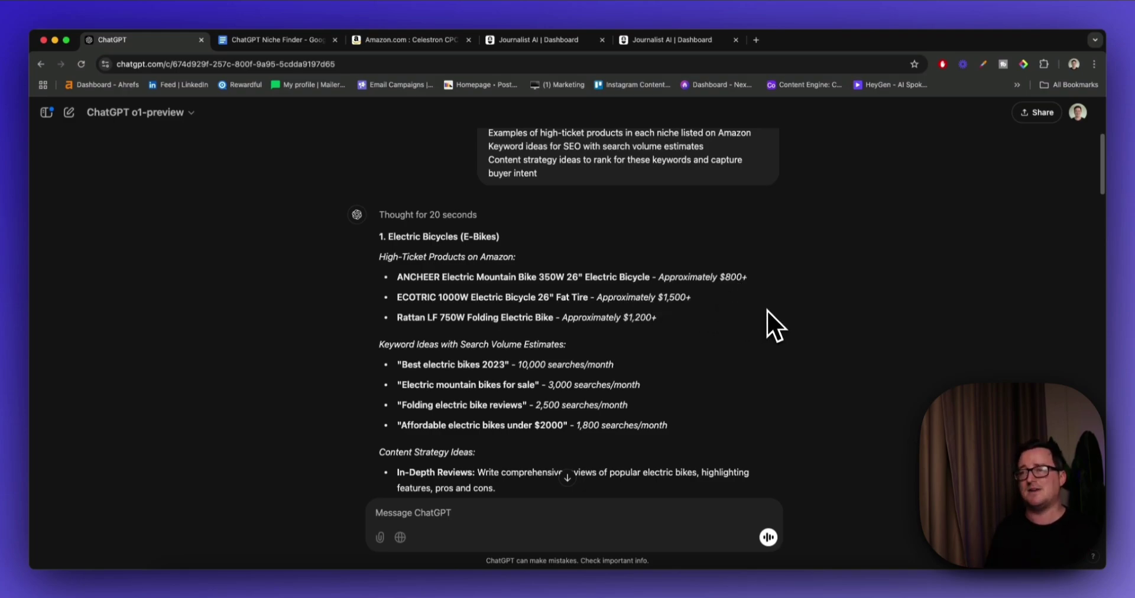
{"action": "scroll", "coordinate": [762, 312], "scroll_direction": "down", "scroll_amount": 3}
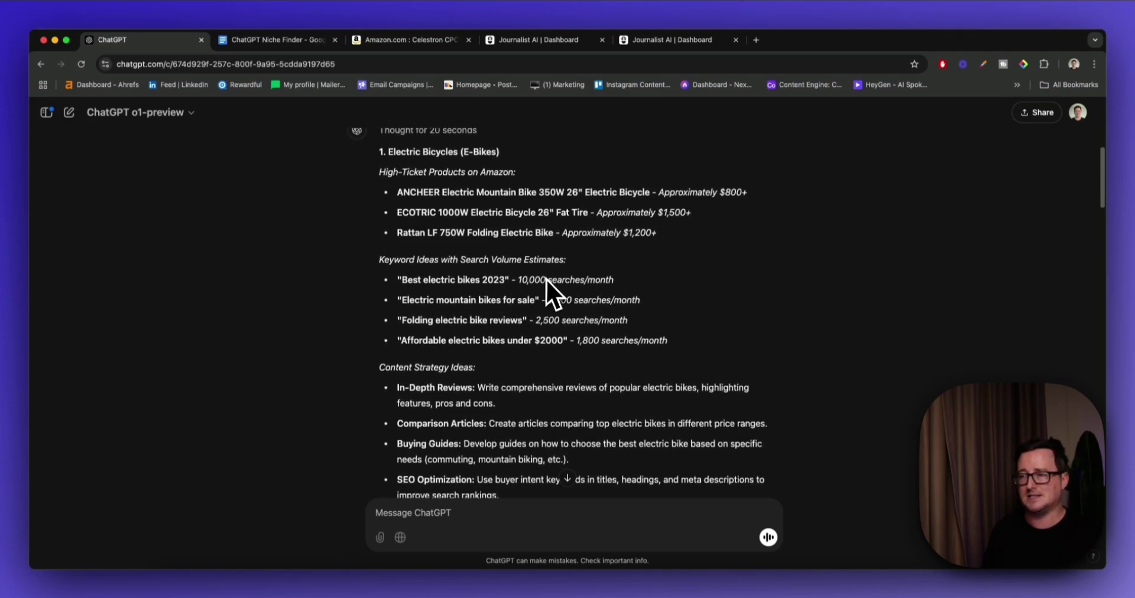
{"action": "scroll", "coordinate": [550, 295], "scroll_direction": "down", "scroll_amount": 1}
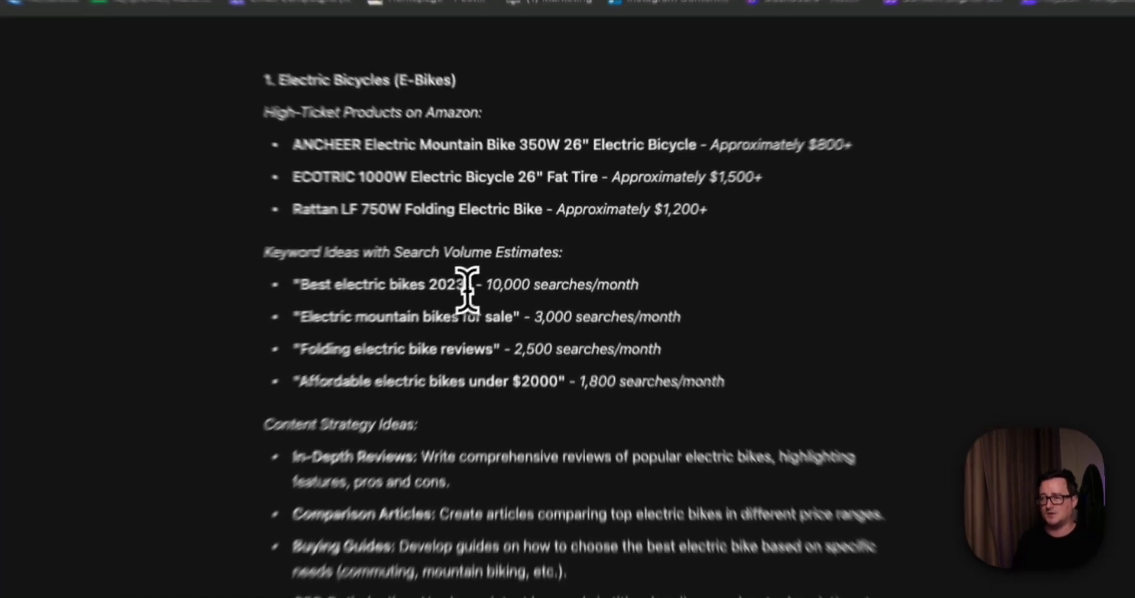
{"action": "left_click_drag", "start_coordinate": [508, 268], "coordinate": [480, 267]}
{"action": "left_click_drag", "start_coordinate": [655, 299], "coordinate": [551, 298]}
{"action": "left_click", "coordinate": [605, 298]}
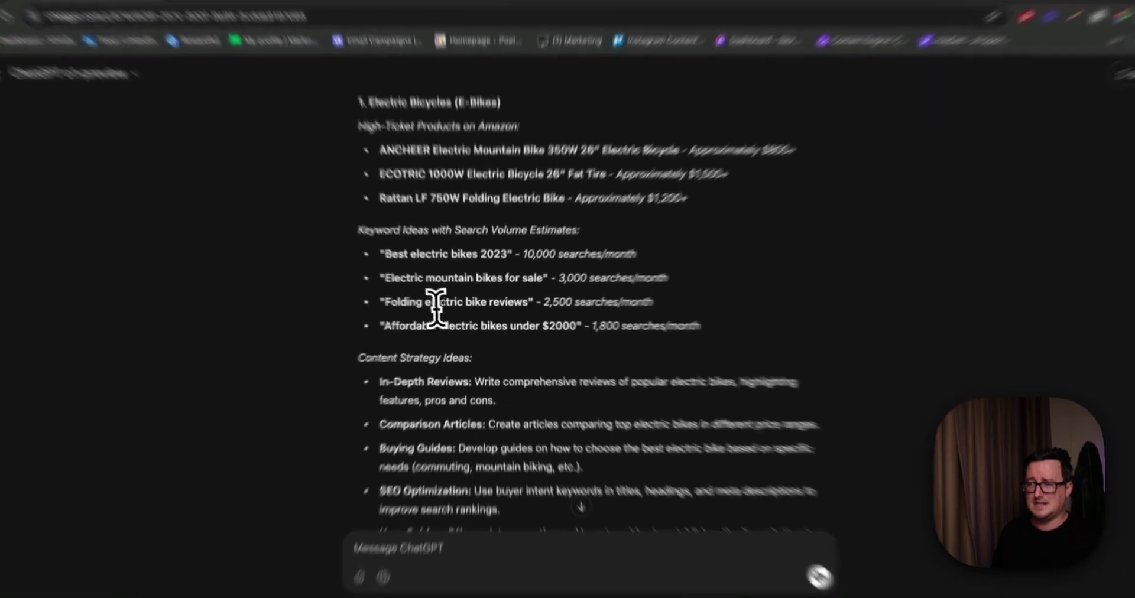
{"action": "left_click_drag", "start_coordinate": [438, 305], "coordinate": [516, 306]}
{"action": "left_click", "coordinate": [537, 292]}
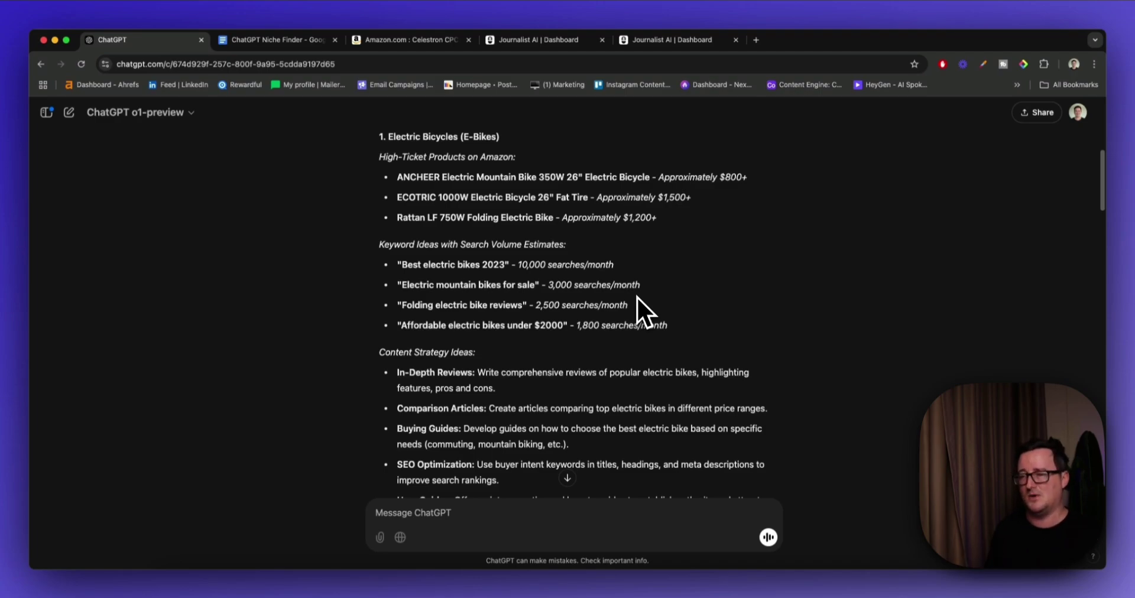
{"action": "scroll", "coordinate": [621, 306], "scroll_direction": "down", "scroll_amount": 3}
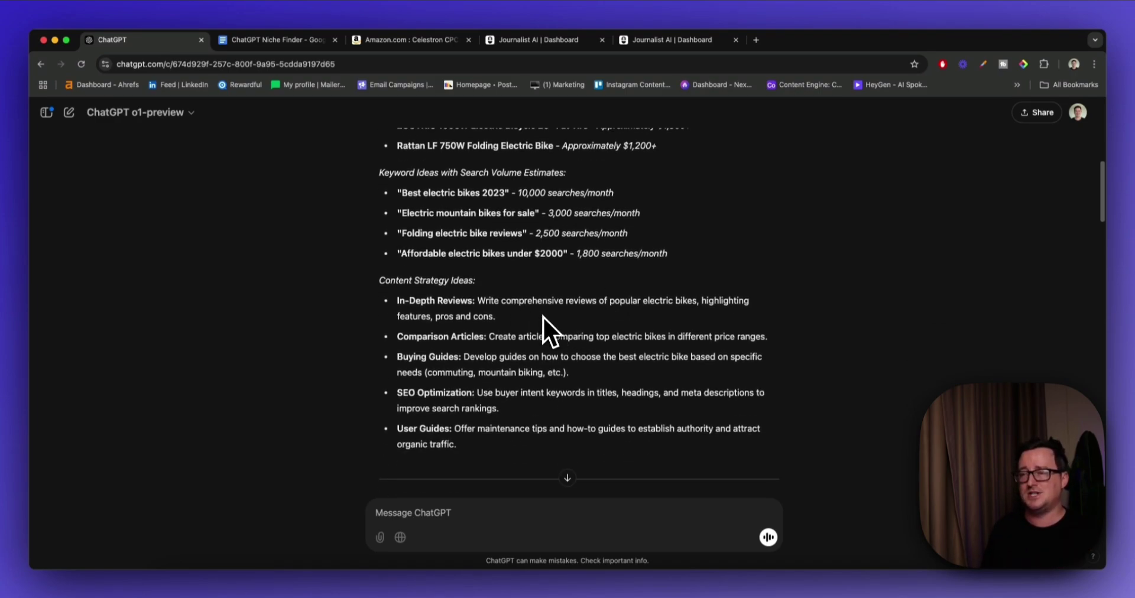
{"action": "scroll", "coordinate": [542, 317], "scroll_direction": "up", "scroll_amount": 8}
{"action": "scroll", "coordinate": [586, 331], "scroll_direction": "down", "scroll_amount": 8}
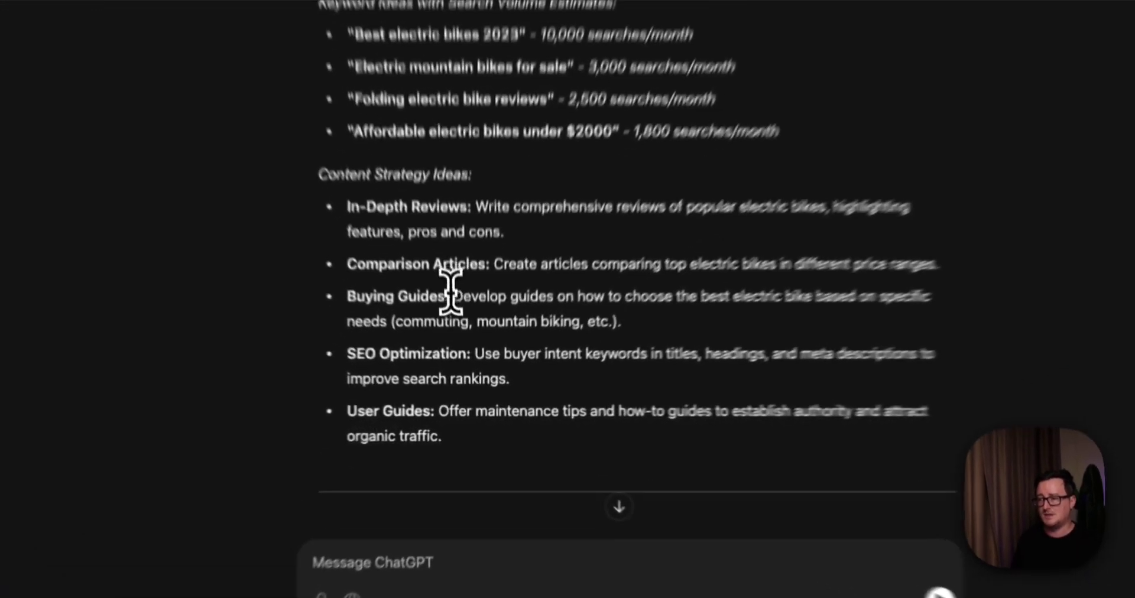
{"action": "left_click_drag", "start_coordinate": [461, 346], "coordinate": [559, 368]}
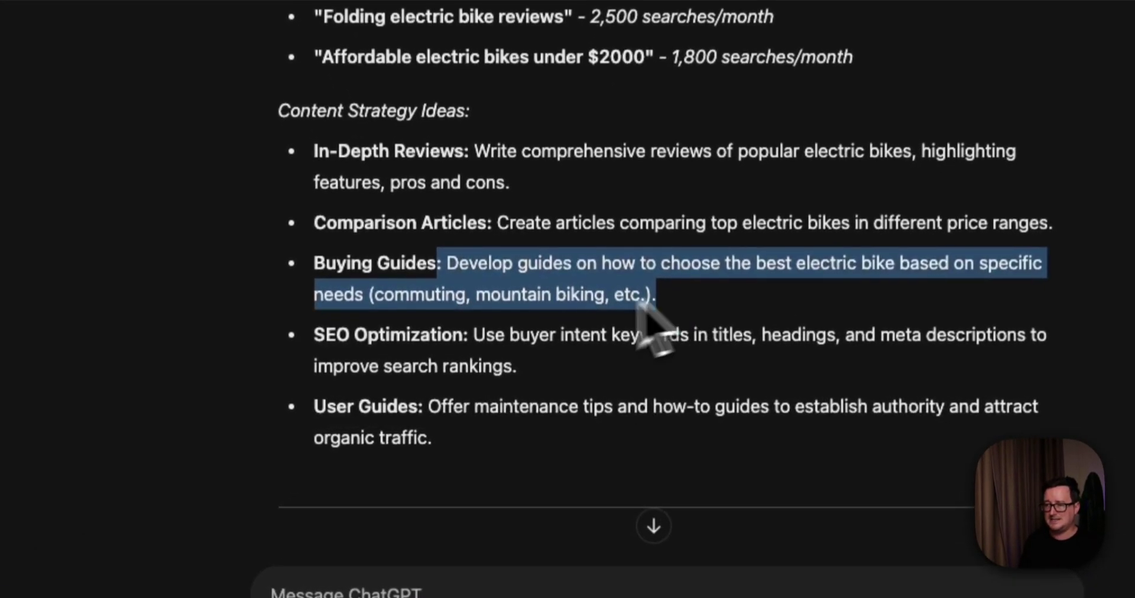
{"action": "left_click", "coordinate": [640, 306]}
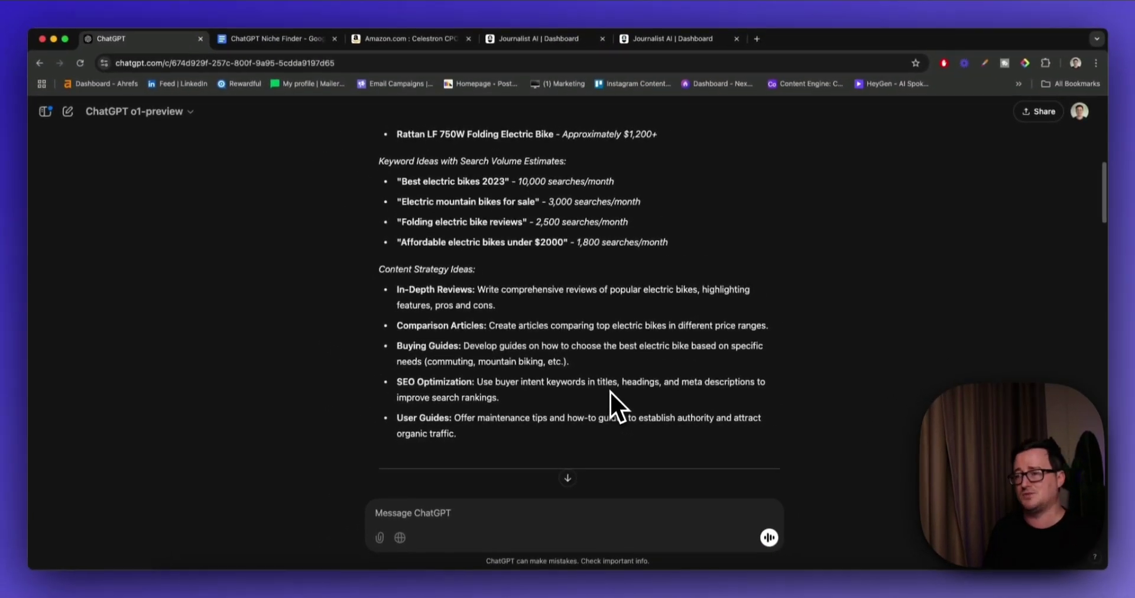
Read the rest of the niche reply, then bring up Amazon's Celestron CPC 1100 telescope listing
{"action": "scroll", "coordinate": [536, 406], "scroll_direction": "down", "scroll_amount": 3}
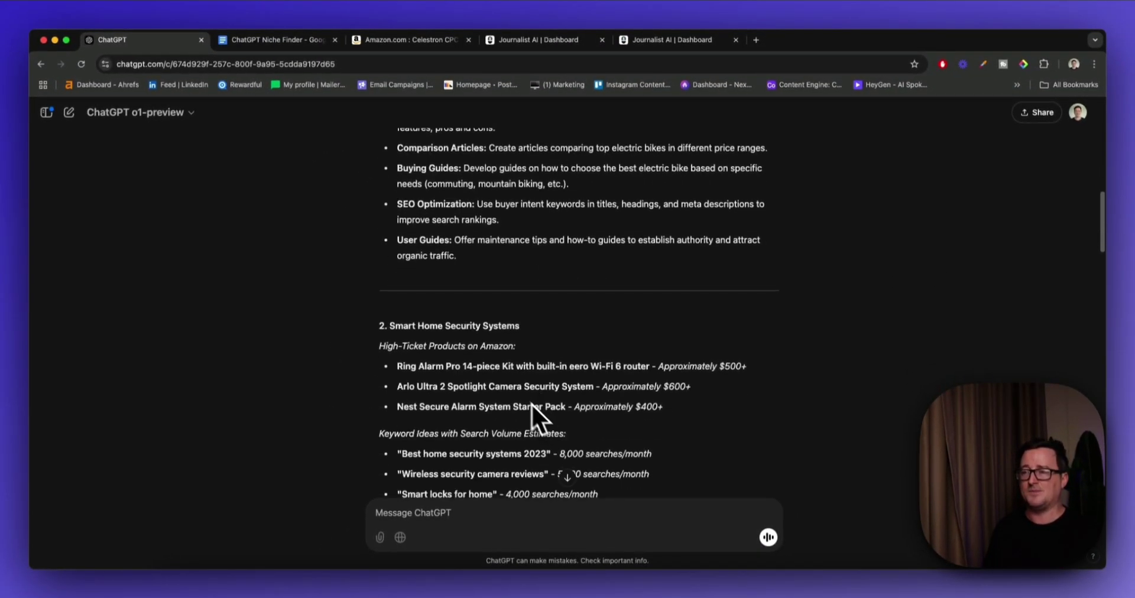
{"action": "scroll", "coordinate": [499, 374], "scroll_direction": "down", "scroll_amount": 3}
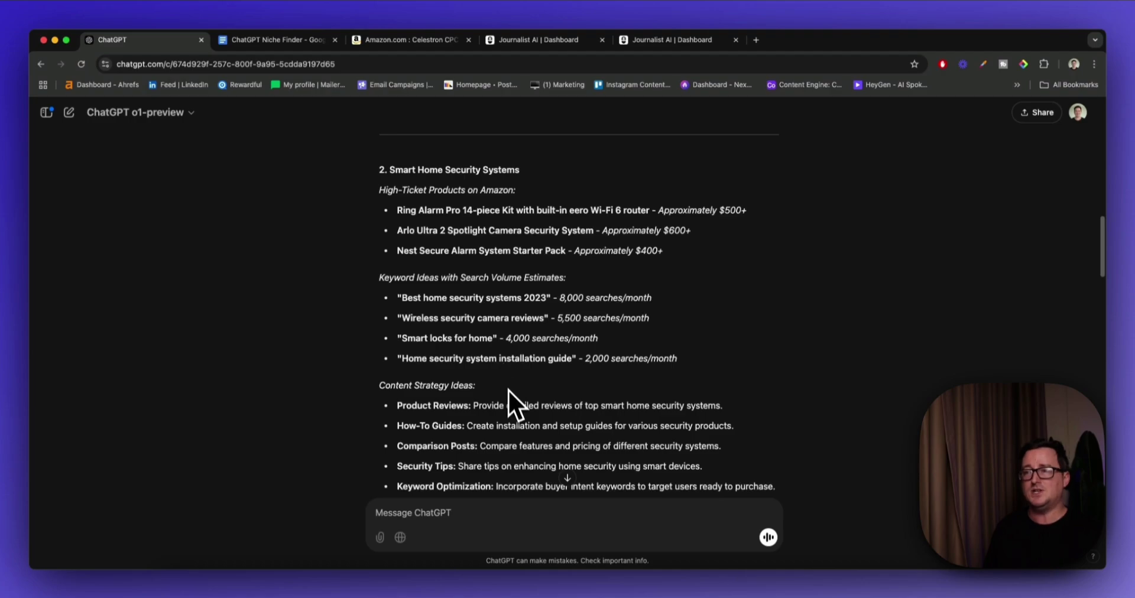
{"action": "scroll", "coordinate": [508, 389], "scroll_direction": "down", "scroll_amount": 6}
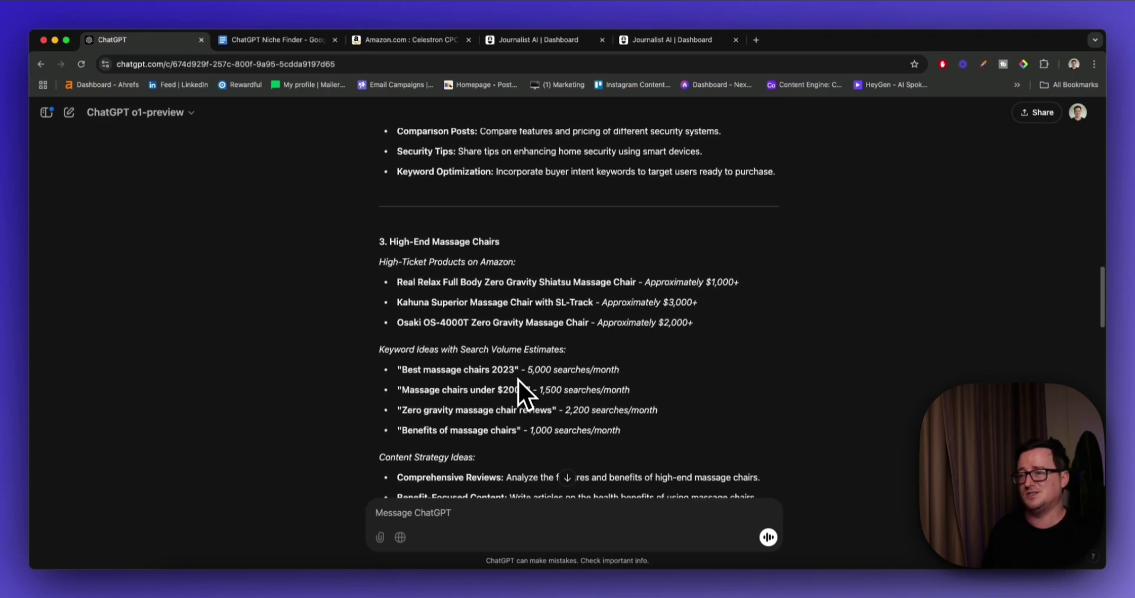
{"action": "scroll", "coordinate": [493, 371], "scroll_direction": "down", "scroll_amount": 6}
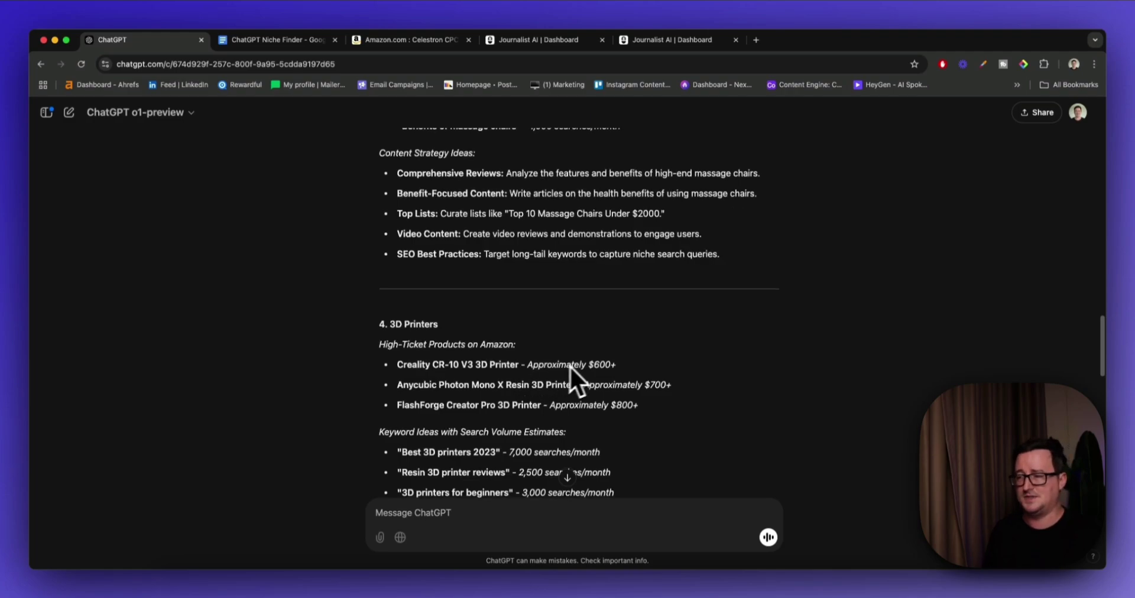
{"action": "scroll", "coordinate": [585, 364], "scroll_direction": "down", "scroll_amount": 2}
{"action": "scroll", "coordinate": [627, 359], "scroll_direction": "down", "scroll_amount": 7}
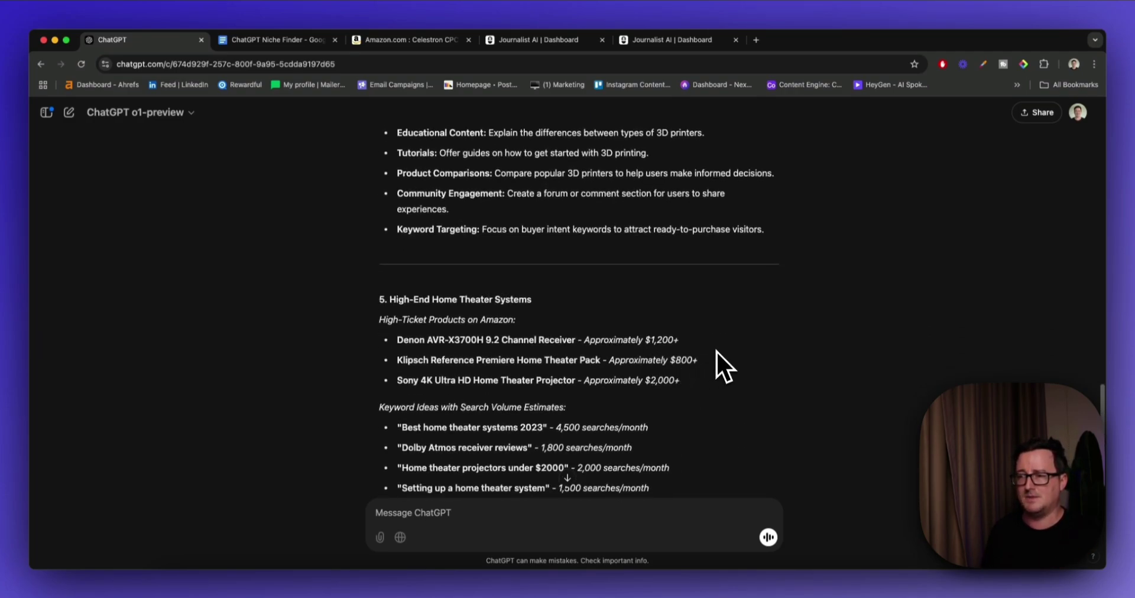
{"action": "scroll", "coordinate": [715, 351], "scroll_direction": "down", "scroll_amount": 6}
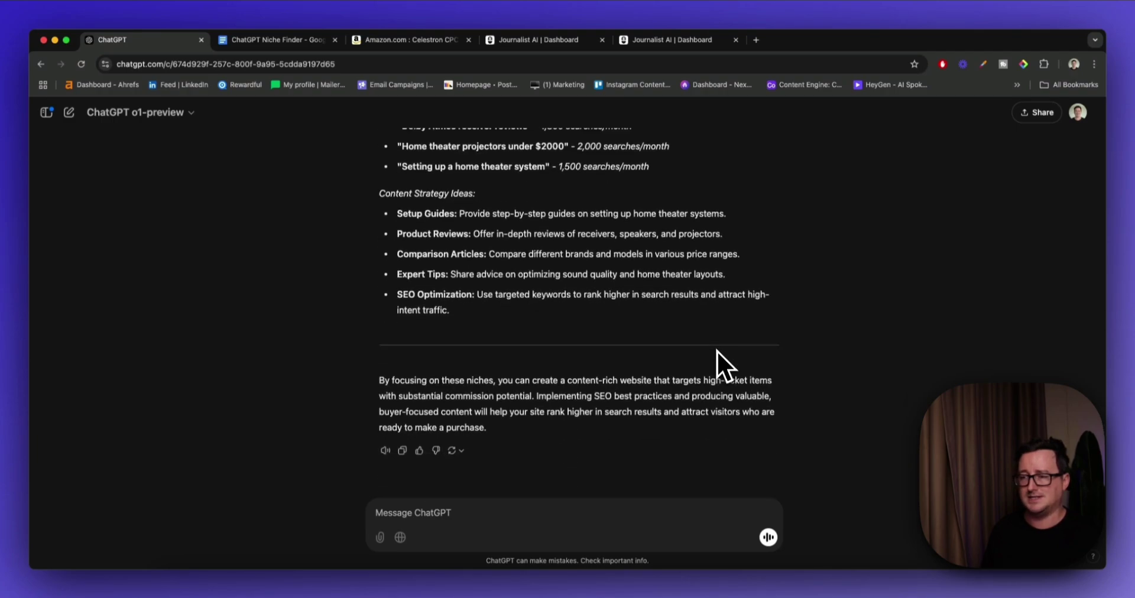
{"action": "scroll", "coordinate": [716, 350], "scroll_direction": "up", "scroll_amount": 4}
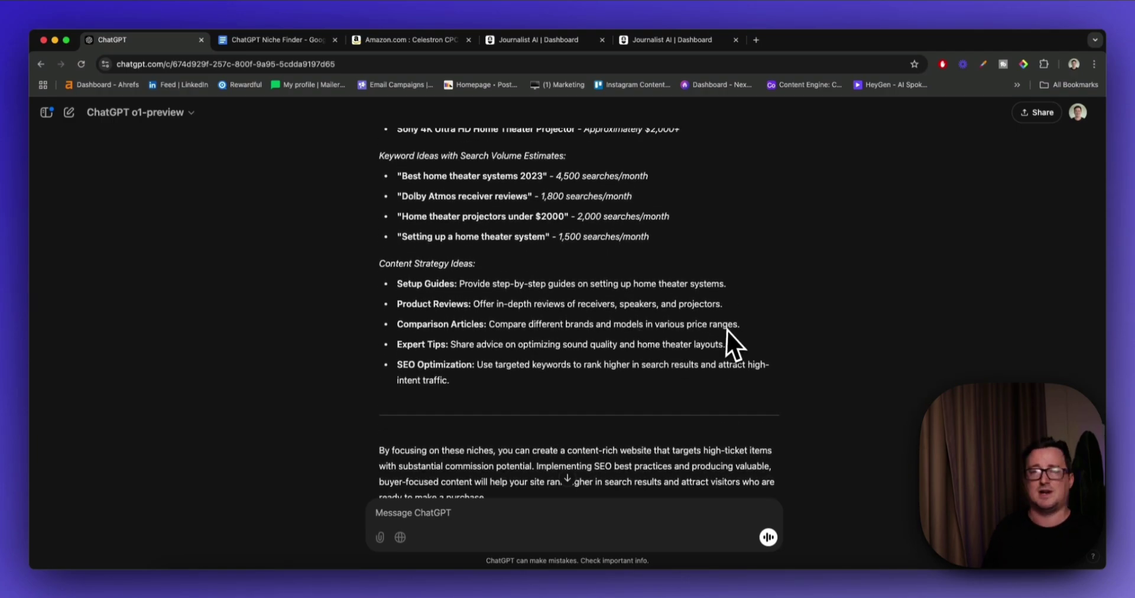
{"action": "scroll", "coordinate": [732, 343], "scroll_direction": "down", "scroll_amount": 4}
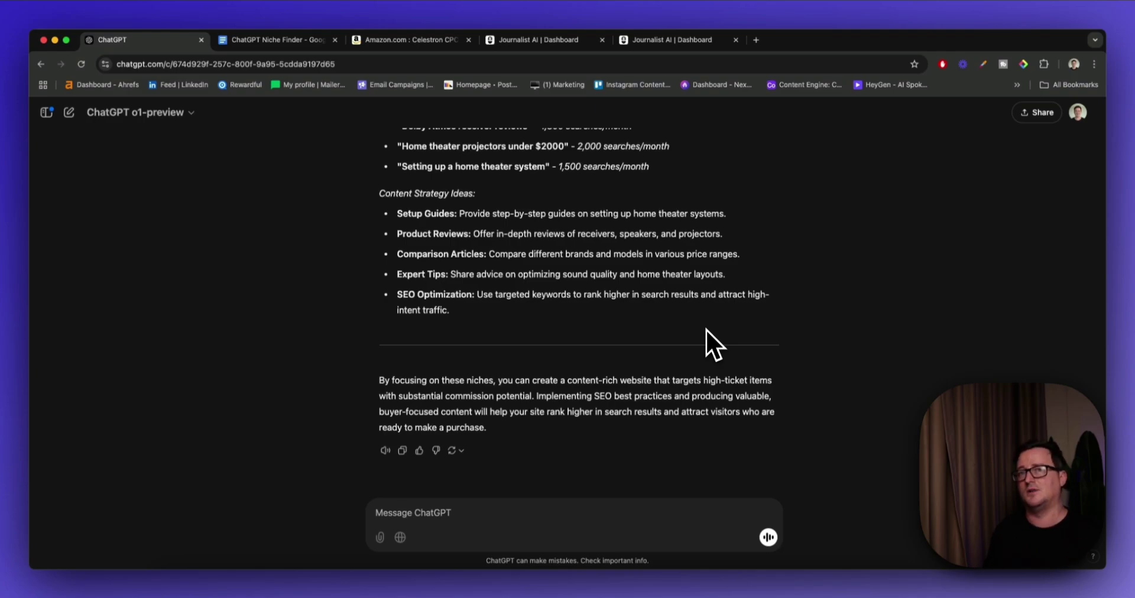
{"action": "scroll", "coordinate": [709, 328], "scroll_direction": "up", "scroll_amount": 5}
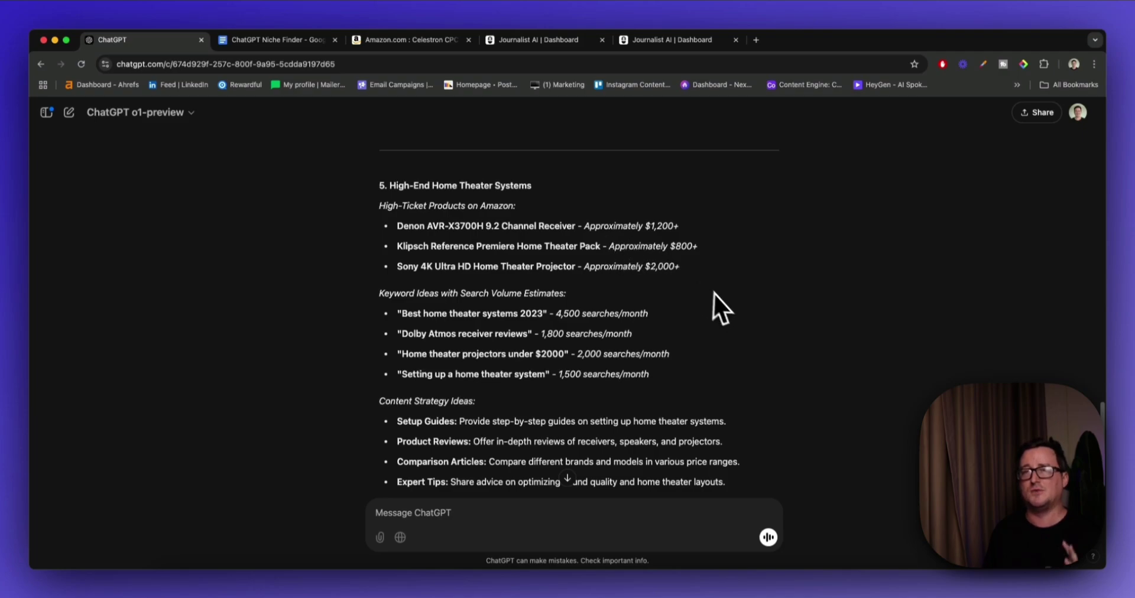
{"action": "scroll", "coordinate": [722, 296], "scroll_direction": "down", "scroll_amount": 5}
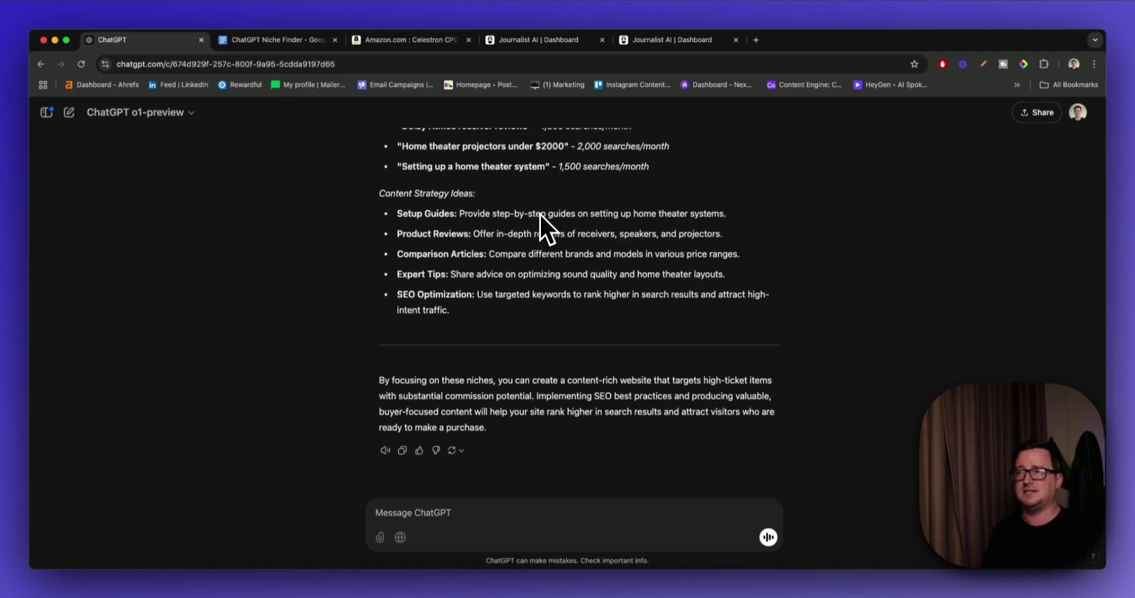
{"action": "left_click", "coordinate": [427, 44]}
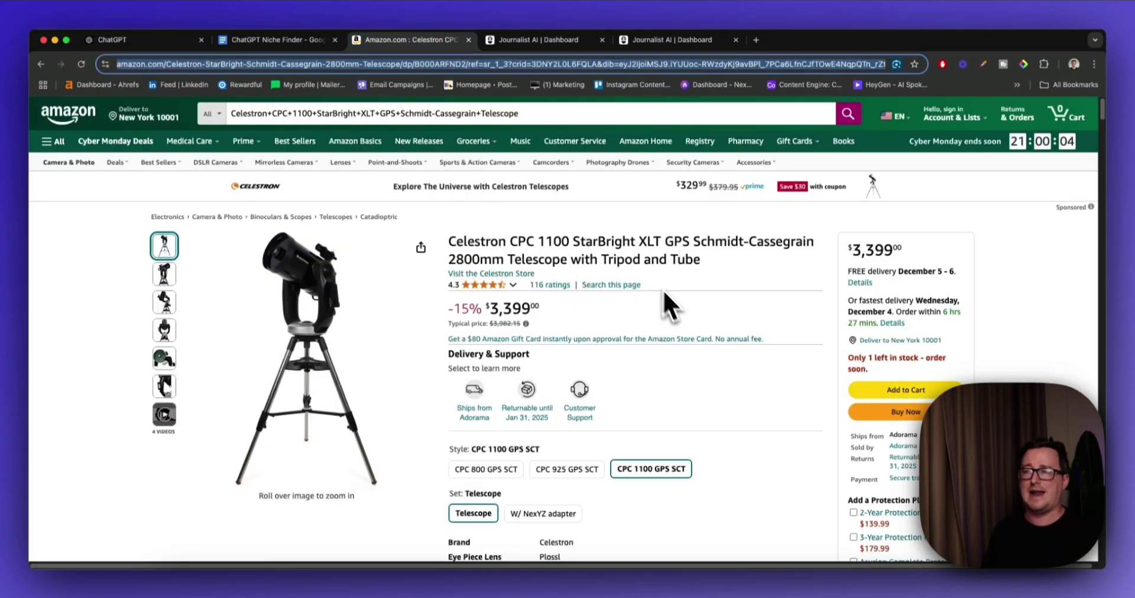
Check the Celestron CPC 1100 StarBright XLT title and $3,399 price, then return to the Niche Finder doc
{"action": "left_click_drag", "start_coordinate": [449, 241], "coordinate": [618, 260]}
{"action": "left_click_drag", "start_coordinate": [548, 249], "coordinate": [724, 271]}
{"action": "left_click", "coordinate": [724, 272]}
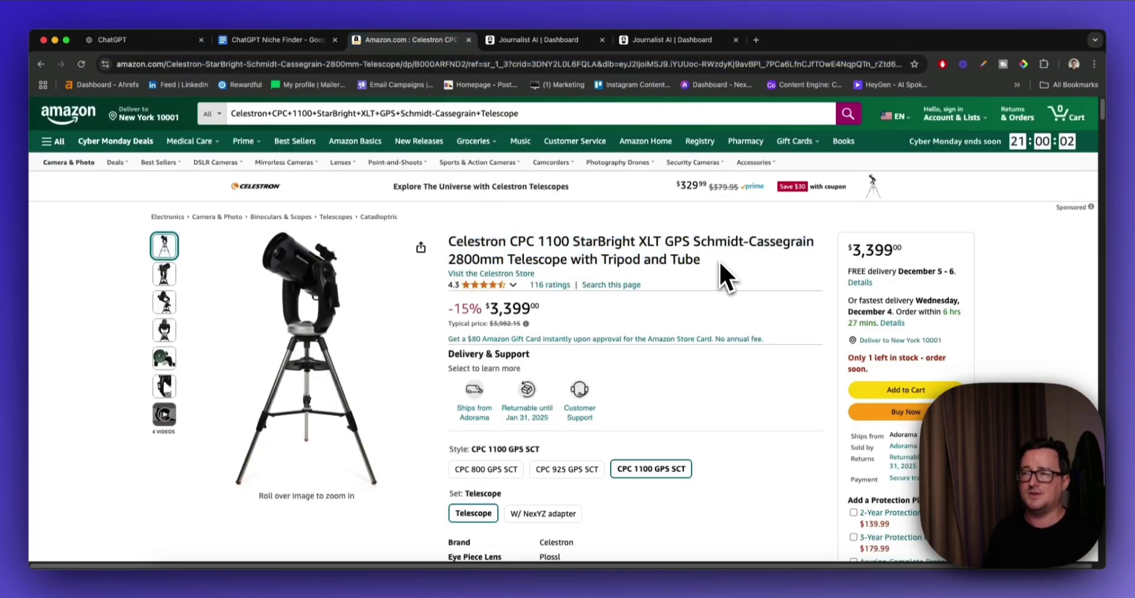
{"action": "double_click", "coordinate": [517, 307]}
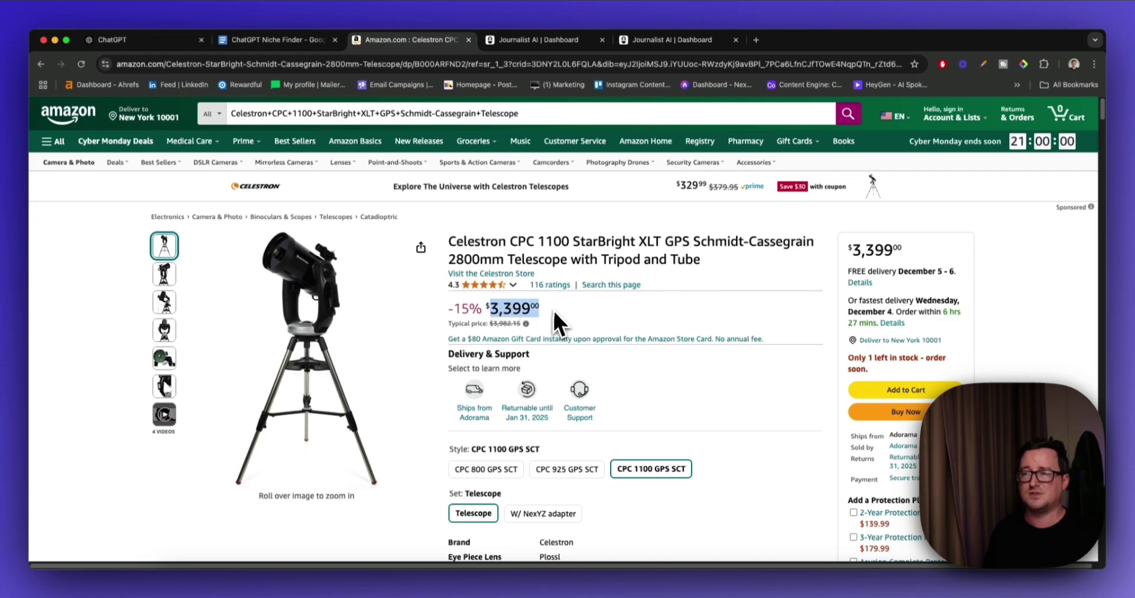
{"action": "left_click", "coordinate": [640, 313]}
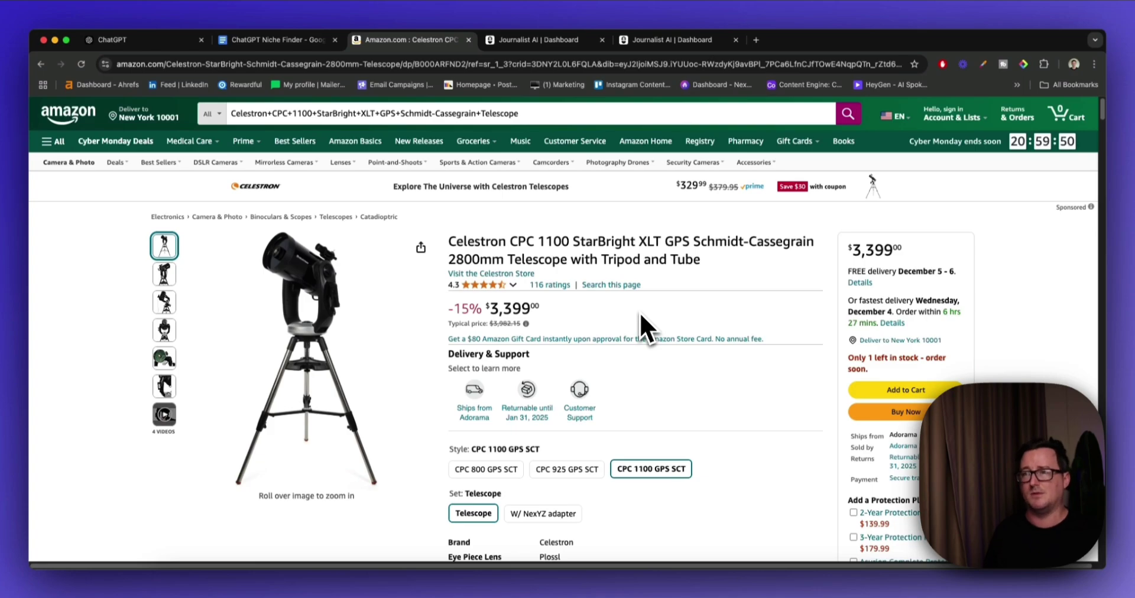
{"action": "left_click", "coordinate": [313, 39]}
Review the High-End Telescopes from Celestron prompt, glancing back at the Amazon listing
{"action": "scroll", "coordinate": [538, 313], "scroll_direction": "down", "scroll_amount": 2}
{"action": "left_click_drag", "start_coordinate": [459, 446], "coordinate": [359, 414]}
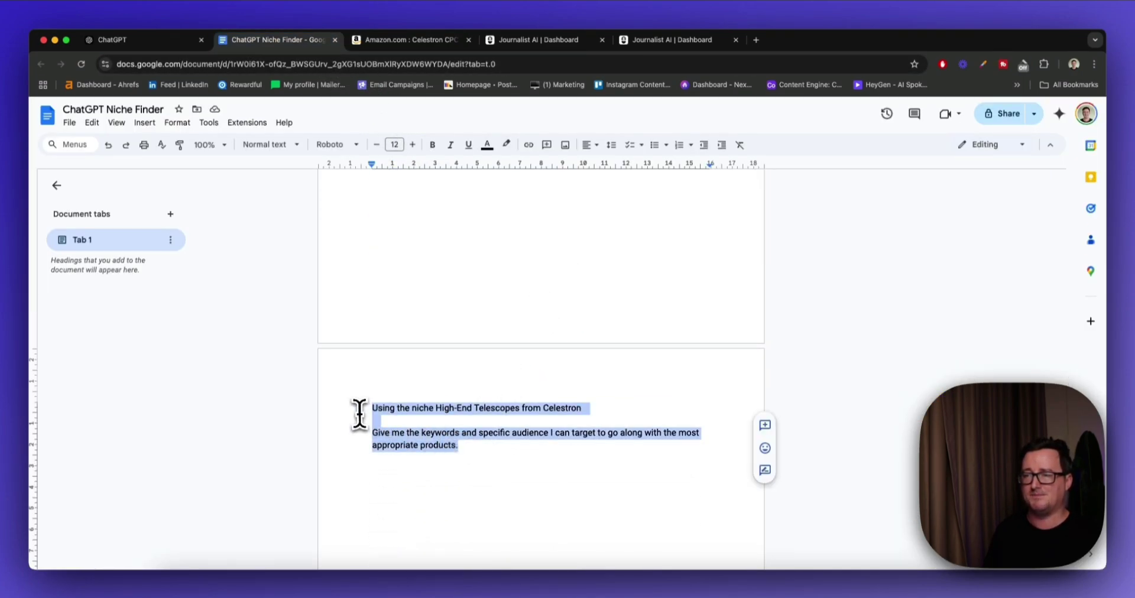
{"action": "left_click", "coordinate": [488, 456]}
{"action": "scroll", "coordinate": [514, 449], "scroll_direction": "down", "scroll_amount": 1}
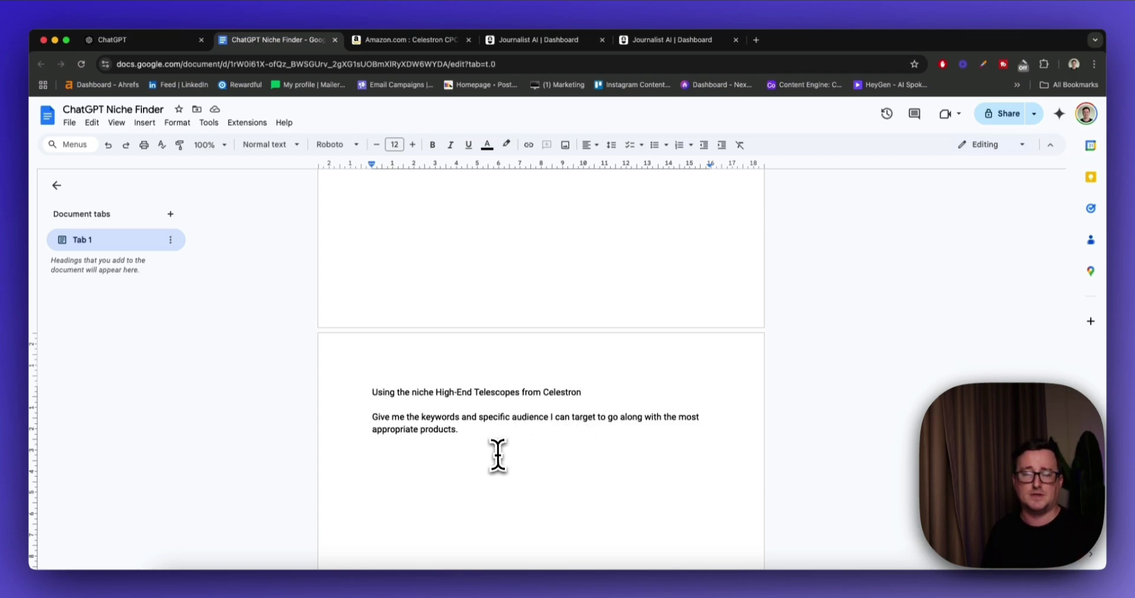
{"action": "scroll", "coordinate": [499, 452], "scroll_direction": "down", "scroll_amount": 2}
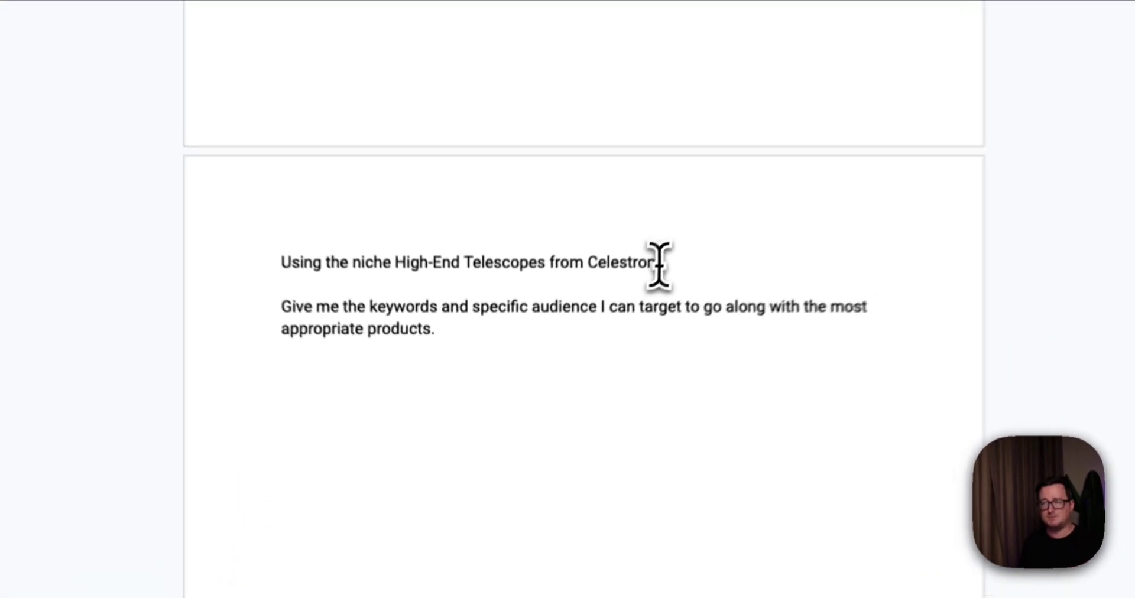
{"action": "left_click_drag", "start_coordinate": [582, 353], "coordinate": [469, 353]}
{"action": "left_click", "coordinate": [512, 401]}
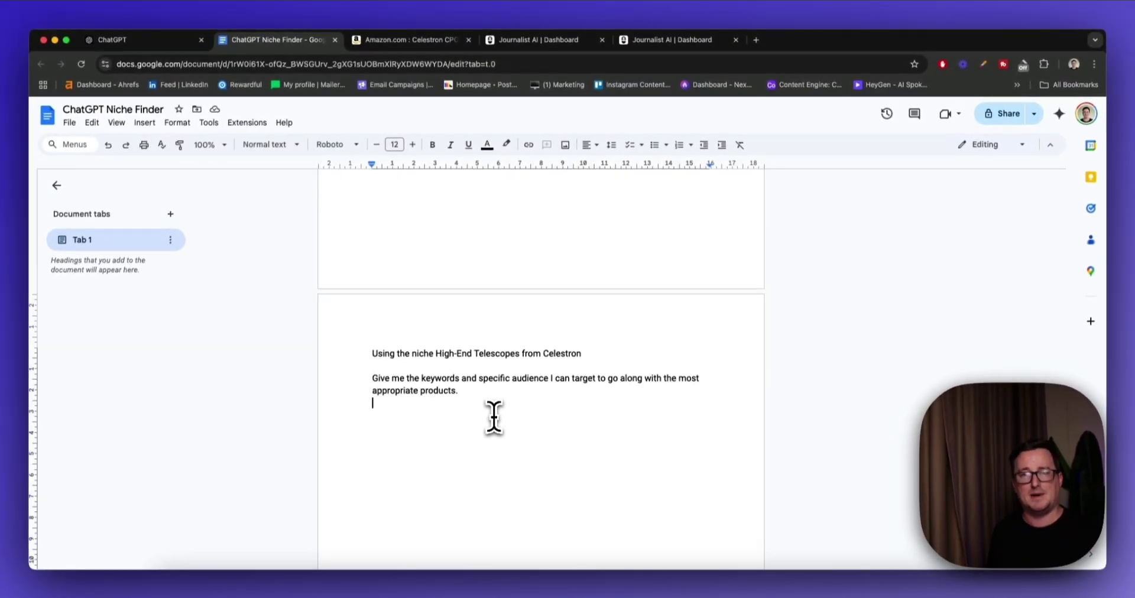
{"action": "left_click", "coordinate": [440, 40]}
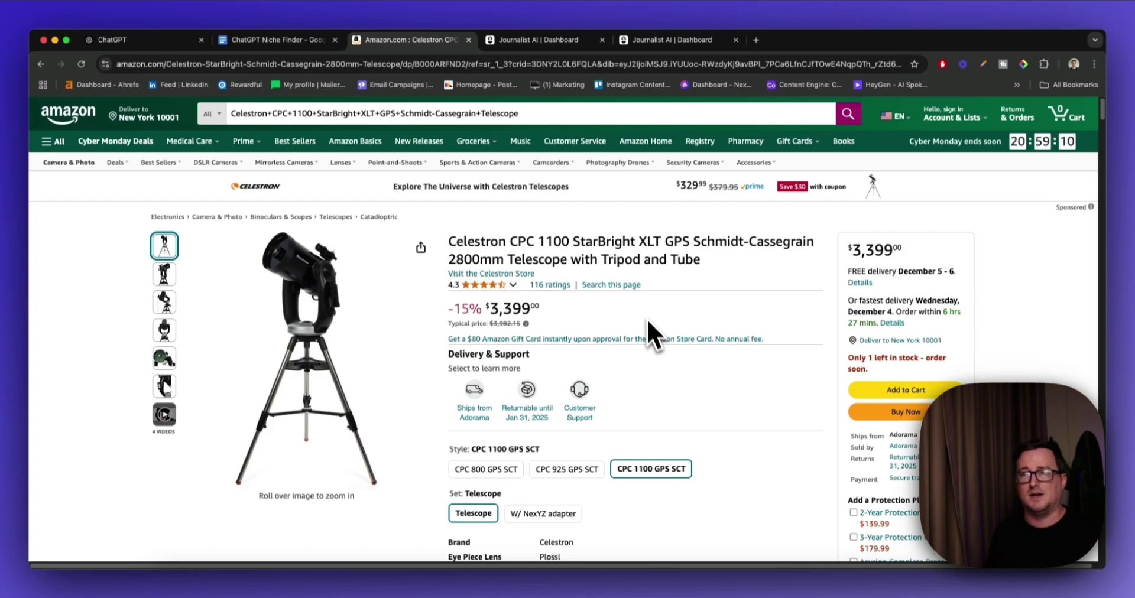
Copy both telescope prompt paragraphs from the doc and return to ChatGPT
{"action": "left_click", "coordinate": [304, 44]}
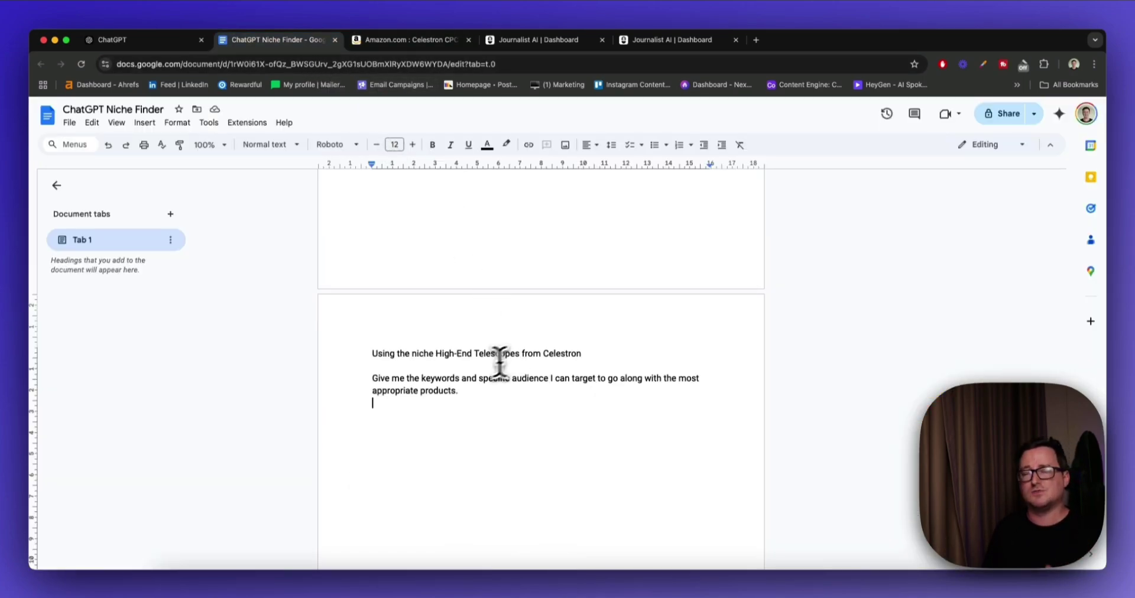
{"action": "left_click_drag", "start_coordinate": [461, 390], "coordinate": [363, 361]}
{"action": "key", "text": "super+c"}
{"action": "left_click", "coordinate": [182, 44]}
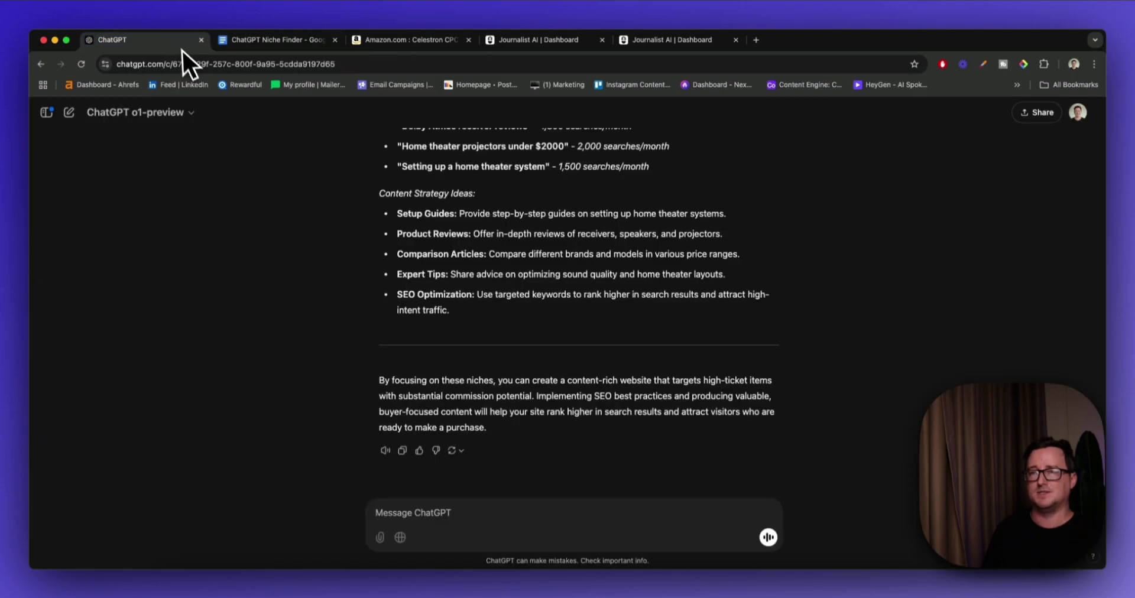
Send the Celestron keyword-and-audience prompt and review the suggested telescopes priced $1,800+ to $9,000+
{"action": "left_click", "coordinate": [542, 526]}
{"action": "key", "text": "super+v"}
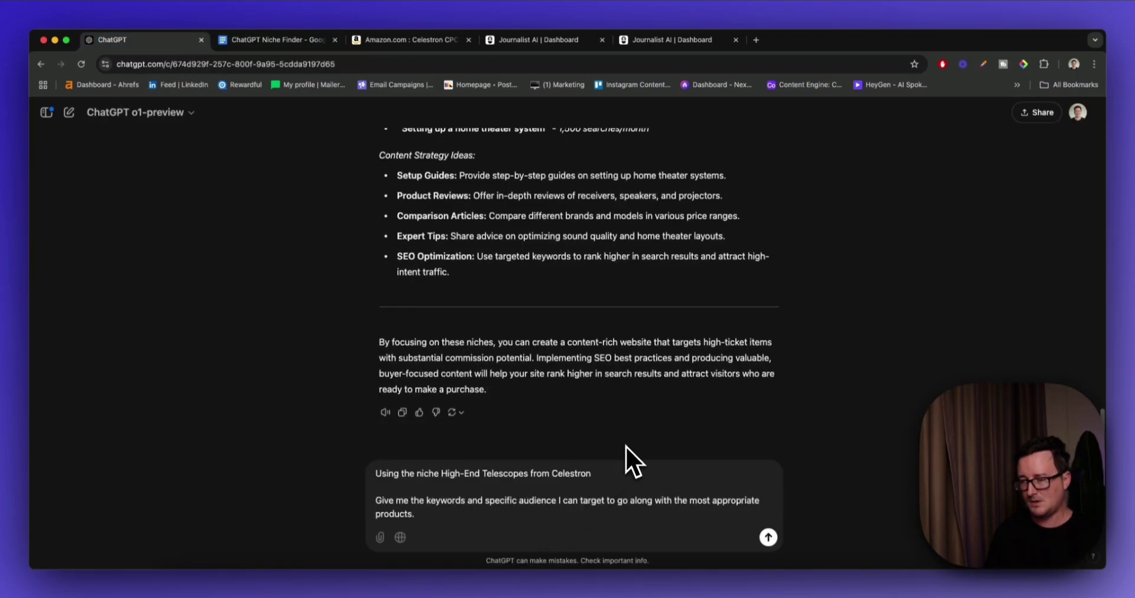
{"action": "key", "text": "Return"}
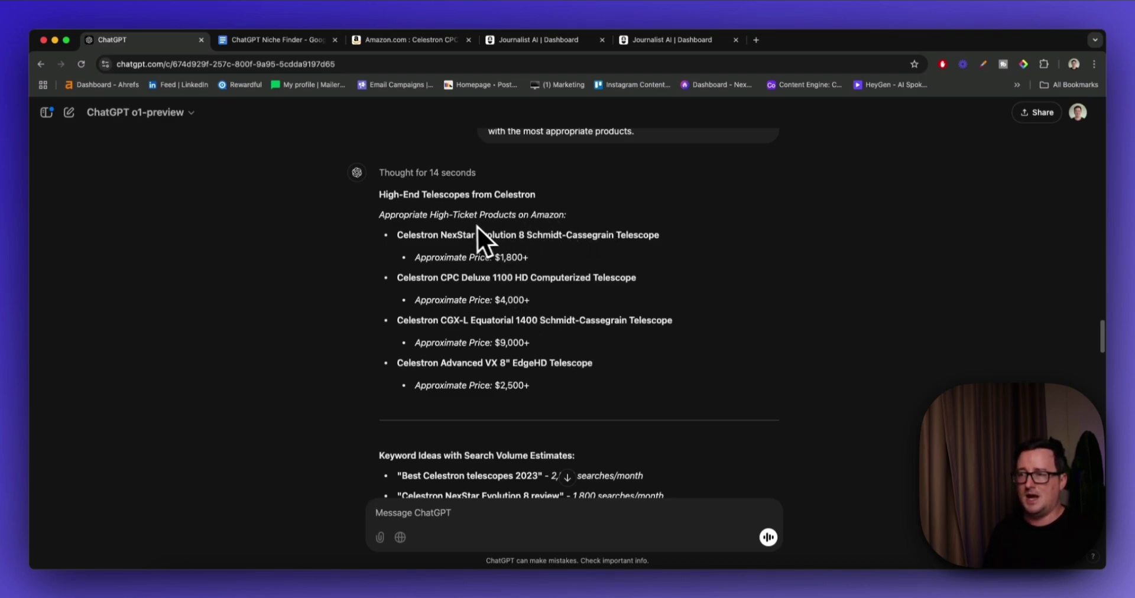
{"action": "left_click_drag", "start_coordinate": [660, 236], "coordinate": [582, 384]}
{"action": "left_click", "coordinate": [582, 382]}
{"action": "scroll", "coordinate": [650, 372], "scroll_direction": "down", "scroll_amount": 2}
{"action": "scroll", "coordinate": [665, 367], "scroll_direction": "down", "scroll_amount": 5}
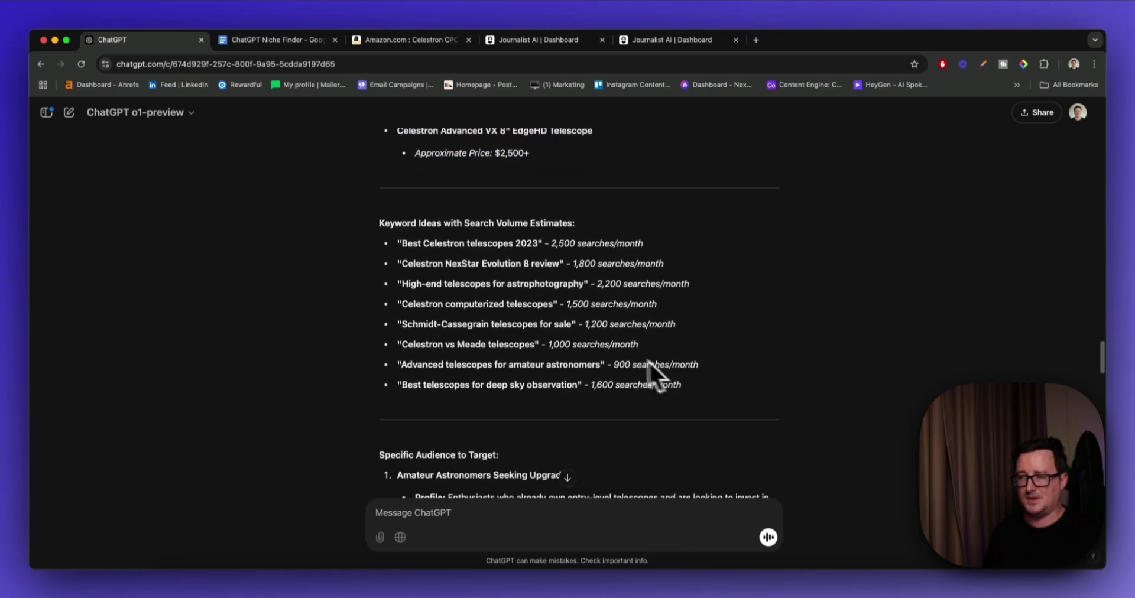
{"action": "left_click_drag", "start_coordinate": [665, 241], "coordinate": [658, 339]}
{"action": "left_click", "coordinate": [657, 340]}
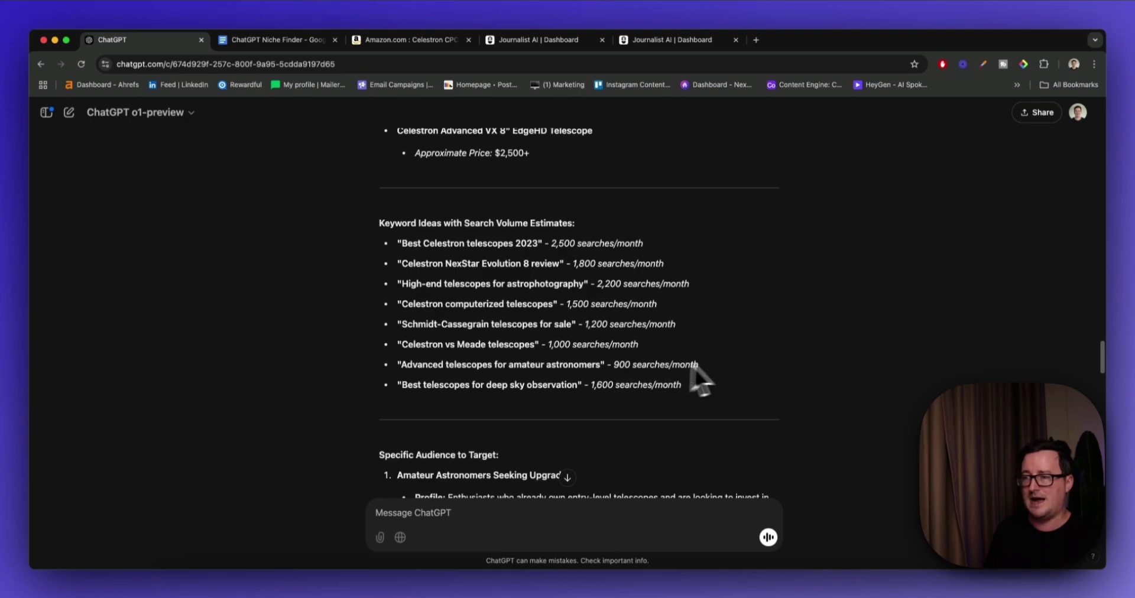
{"action": "scroll", "coordinate": [687, 367], "scroll_direction": "down", "scroll_amount": 5}
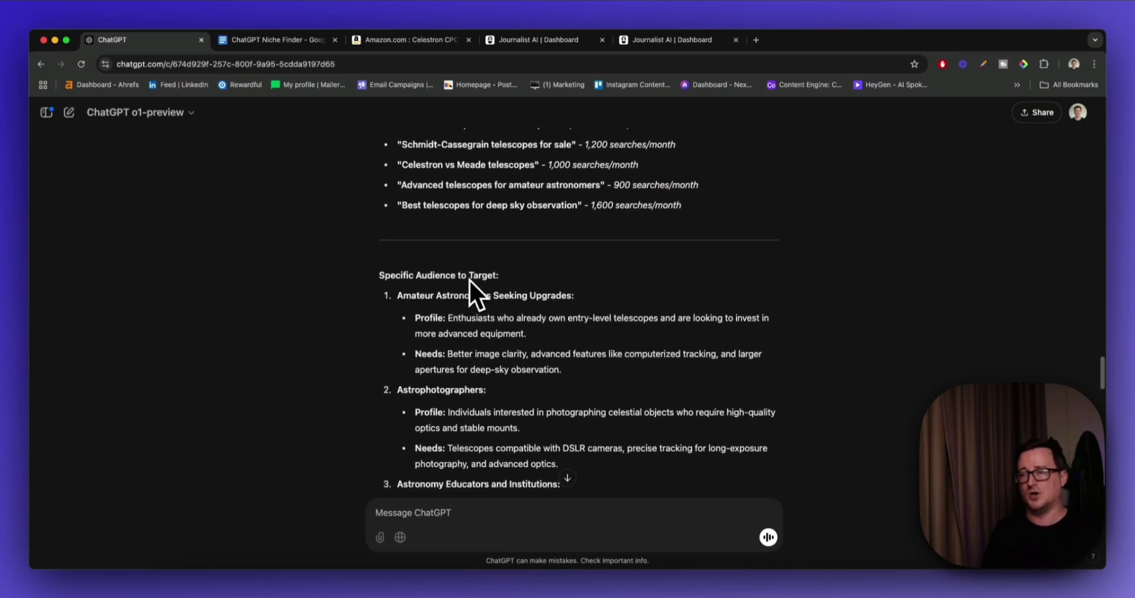
{"action": "scroll", "coordinate": [521, 274], "scroll_direction": "down", "scroll_amount": 2}
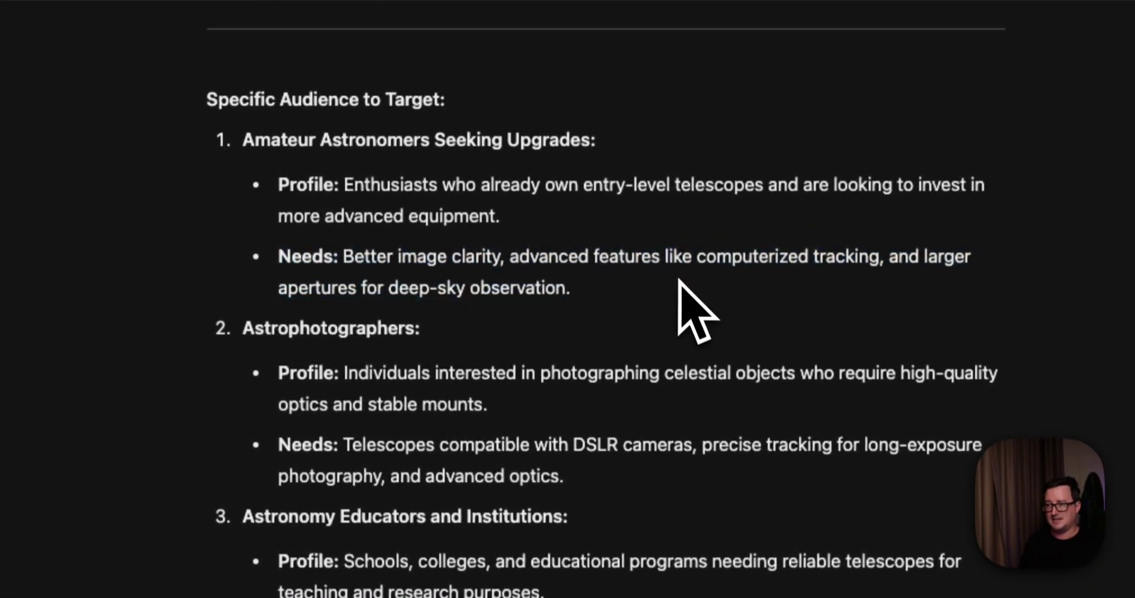
{"action": "scroll", "coordinate": [509, 255], "scroll_direction": "down", "scroll_amount": 5}
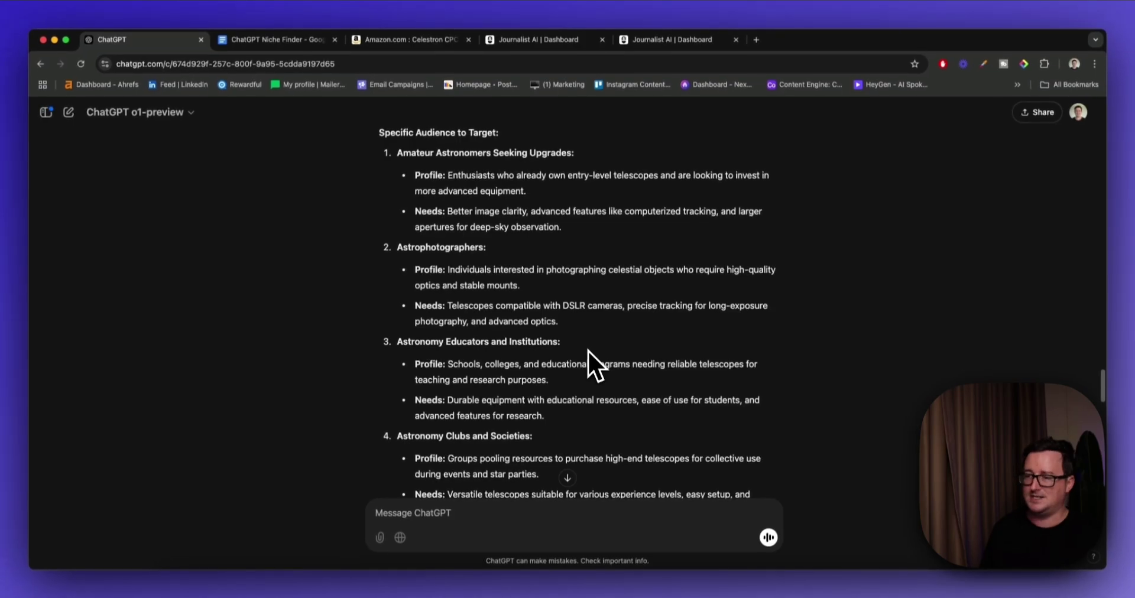
{"action": "scroll", "coordinate": [588, 350], "scroll_direction": "down", "scroll_amount": 5}
{"action": "scroll", "coordinate": [533, 338], "scroll_direction": "down", "scroll_amount": 3}
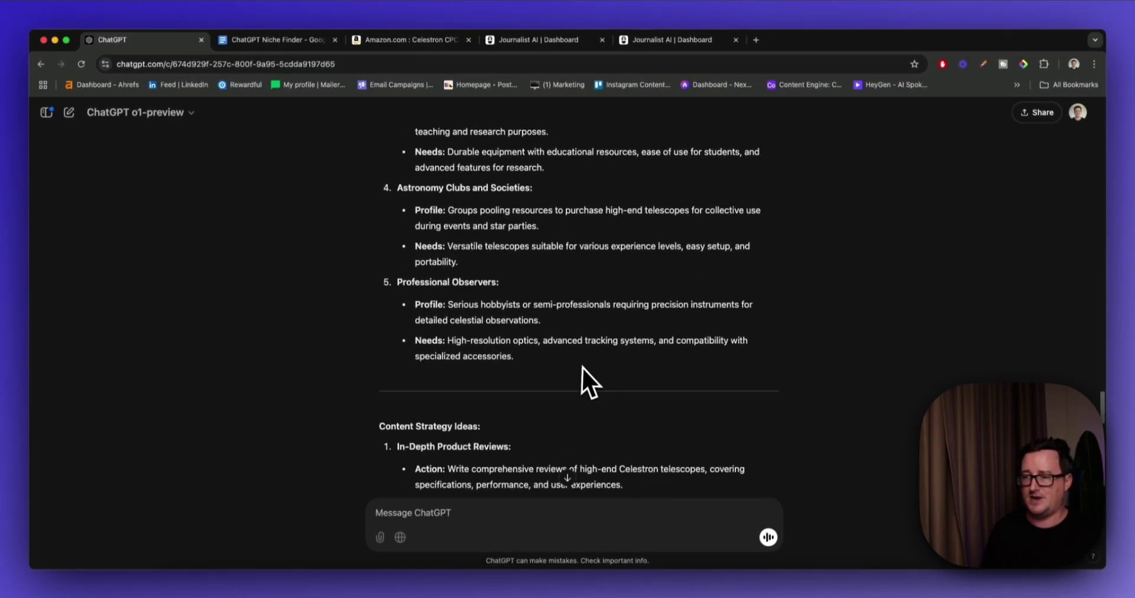
{"action": "scroll", "coordinate": [586, 355], "scroll_direction": "up", "scroll_amount": 10}
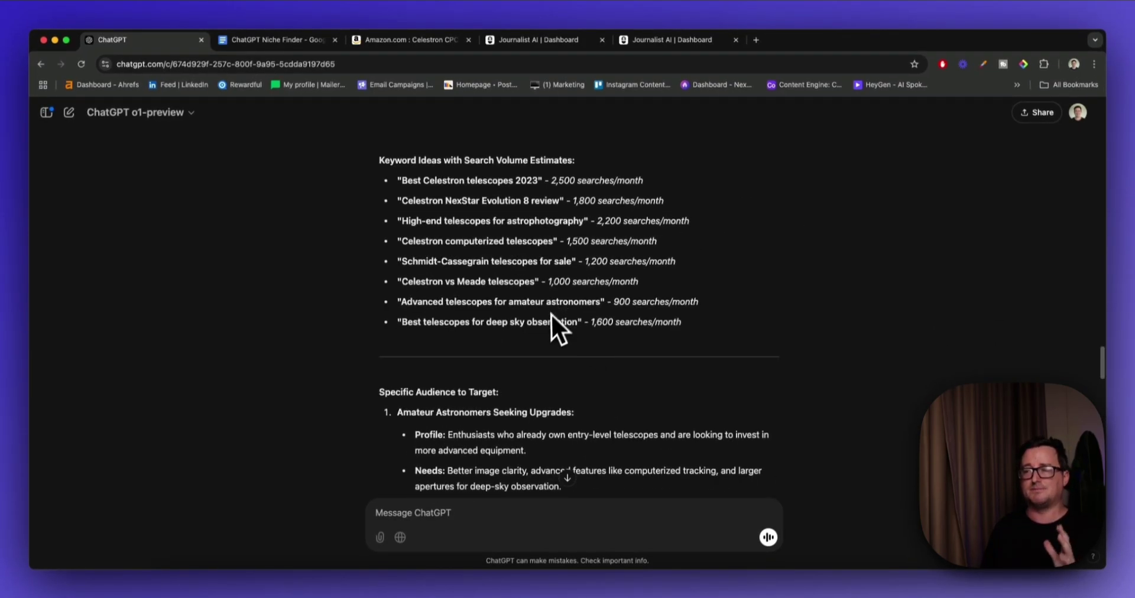
{"action": "scroll", "coordinate": [556, 313], "scroll_direction": "down", "scroll_amount": 4}
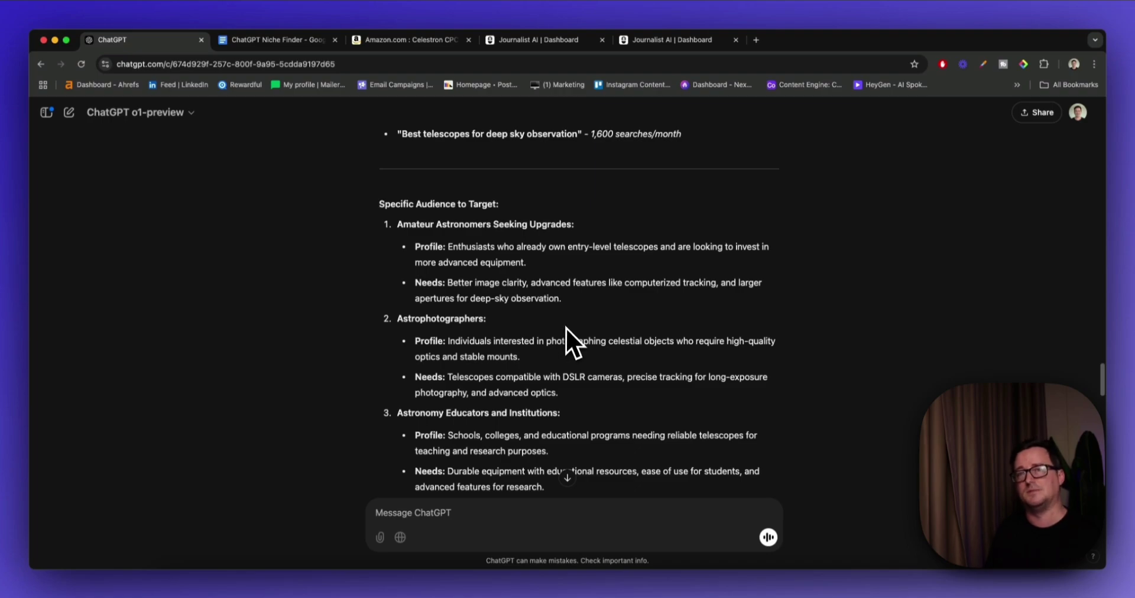
{"action": "scroll", "coordinate": [566, 327], "scroll_direction": "down", "scroll_amount": 12}
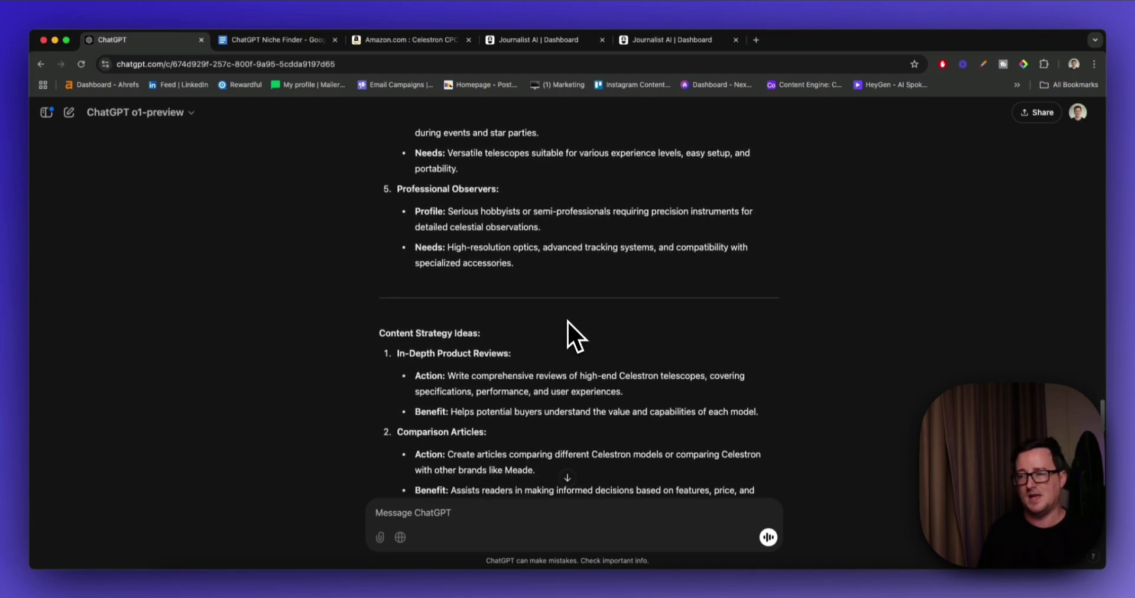
{"action": "scroll", "coordinate": [567, 336], "scroll_direction": "down", "scroll_amount": 3}
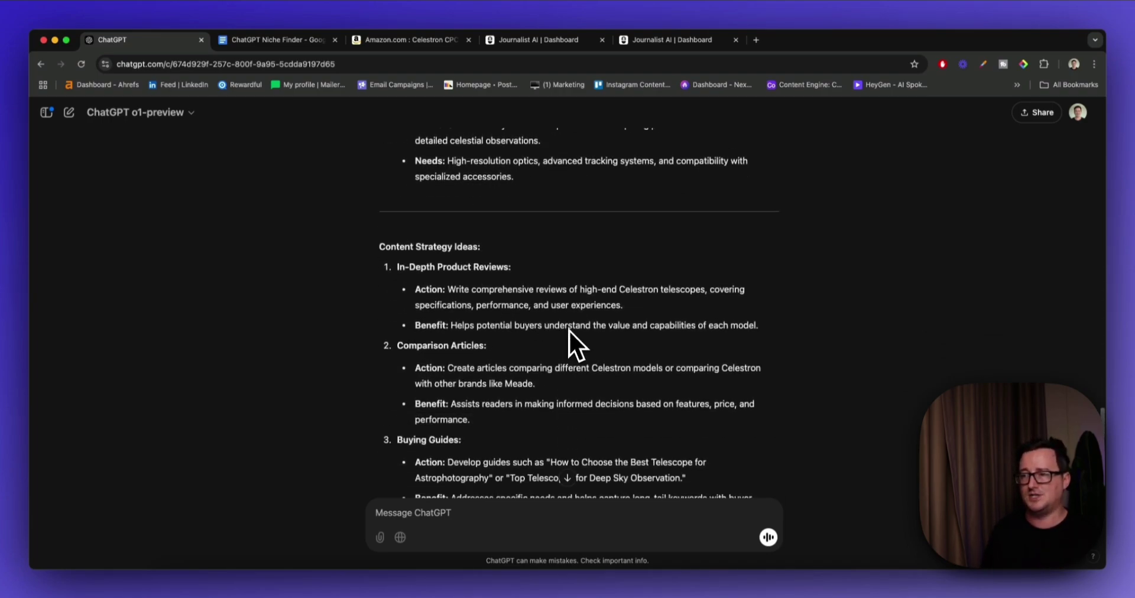
{"action": "scroll", "coordinate": [568, 331], "scroll_direction": "down", "scroll_amount": 1}
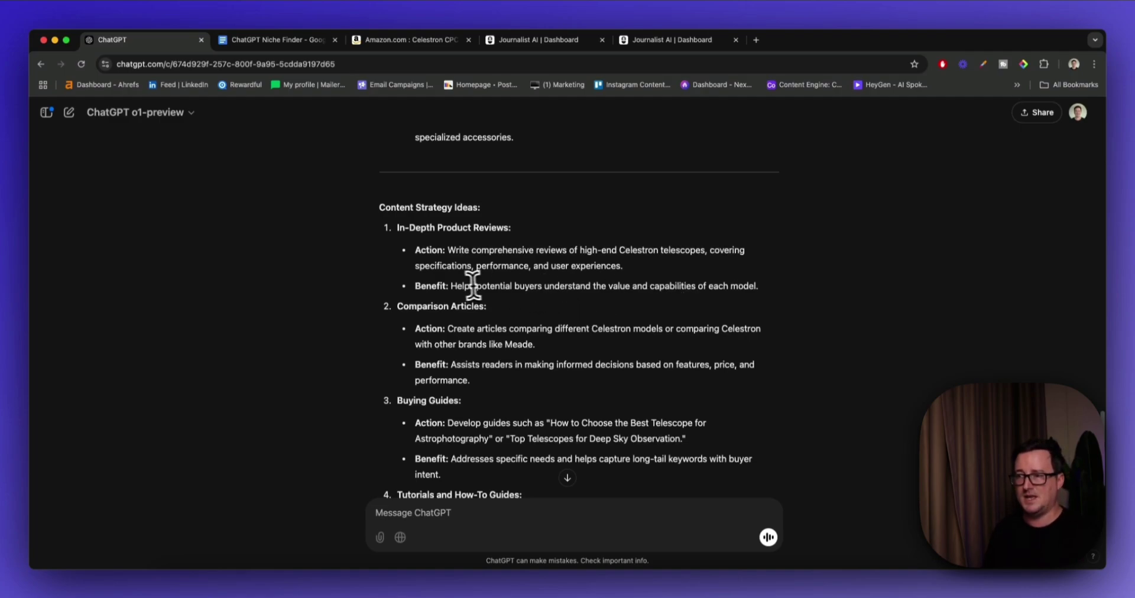
{"action": "scroll", "coordinate": [594, 314], "scroll_direction": "down", "scroll_amount": 2}
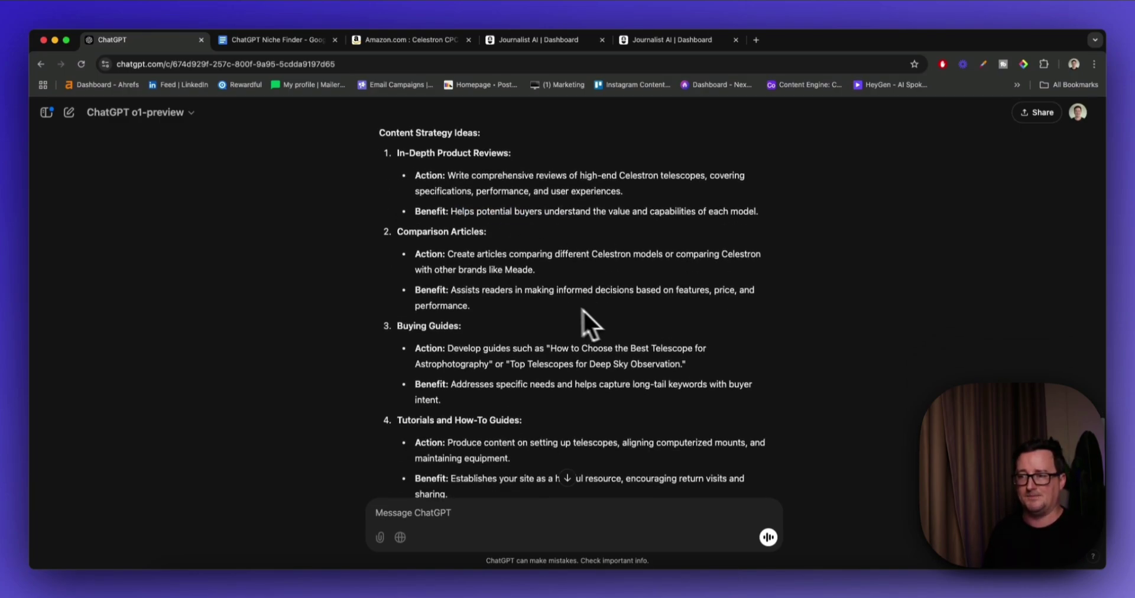
{"action": "scroll", "coordinate": [539, 330], "scroll_direction": "down", "scroll_amount": 2}
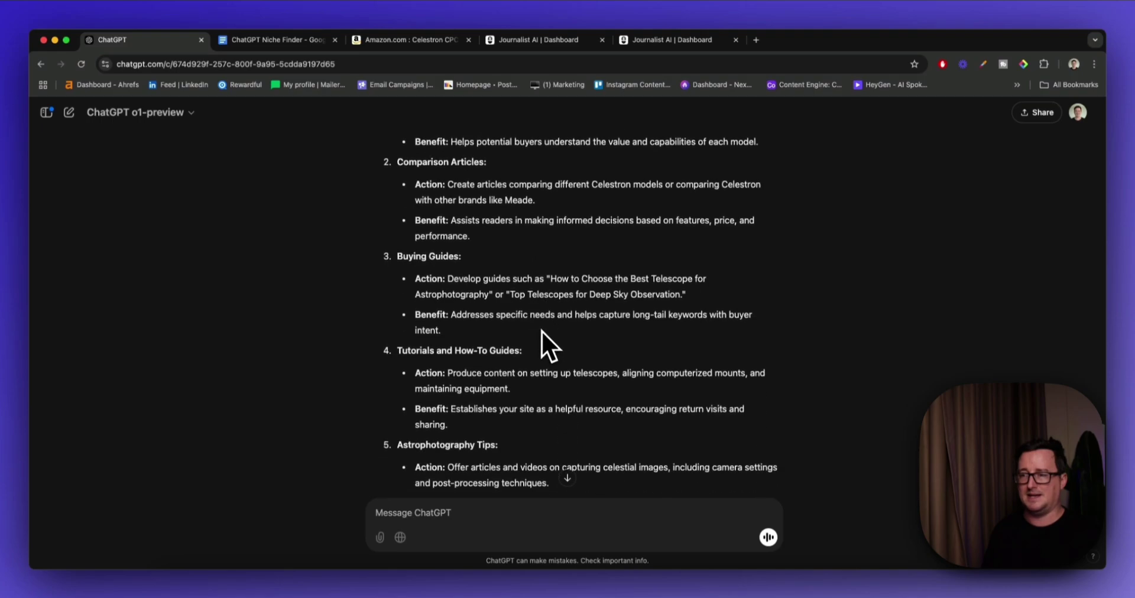
{"action": "scroll", "coordinate": [541, 340], "scroll_direction": "down", "scroll_amount": 6}
{"action": "scroll", "coordinate": [541, 334], "scroll_direction": "down", "scroll_amount": 7}
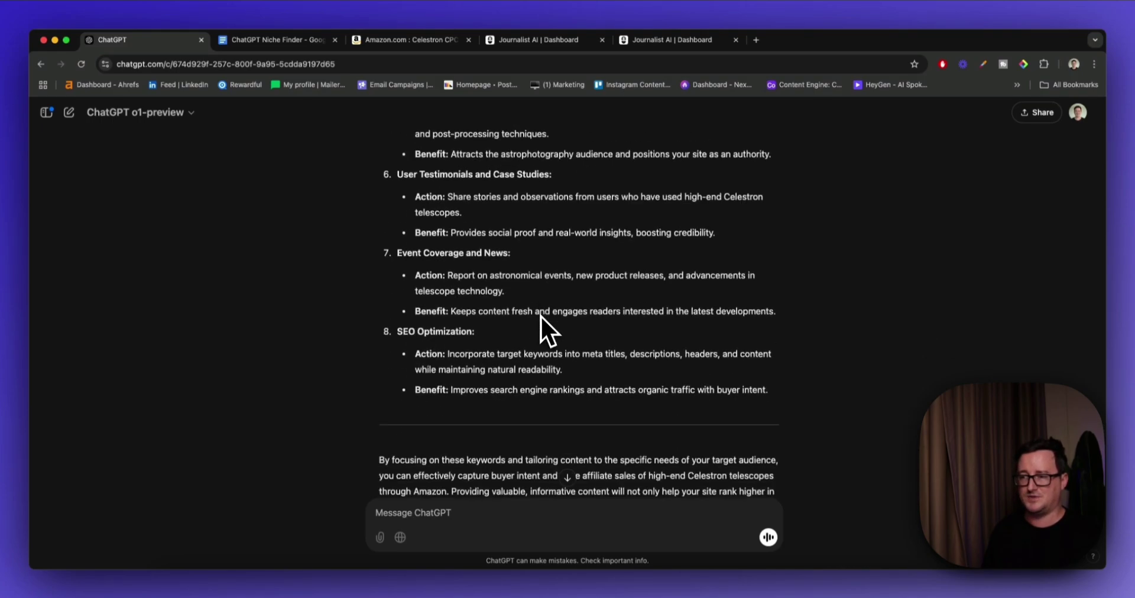
{"action": "scroll", "coordinate": [547, 324], "scroll_direction": "up", "scroll_amount": 20}
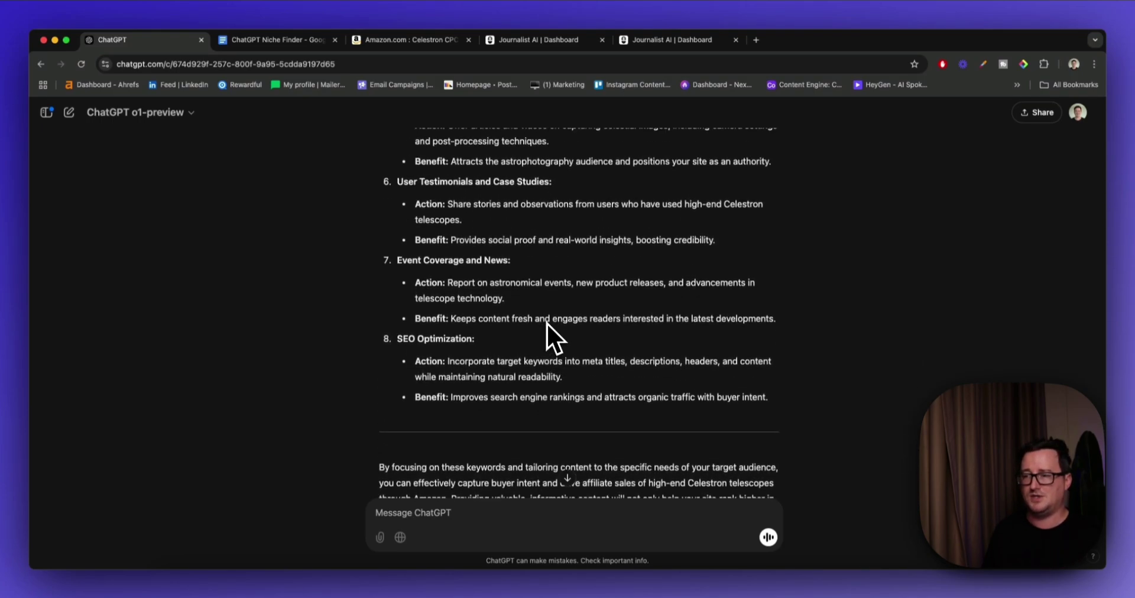
{"action": "scroll", "coordinate": [552, 327], "scroll_direction": "up", "scroll_amount": 5}
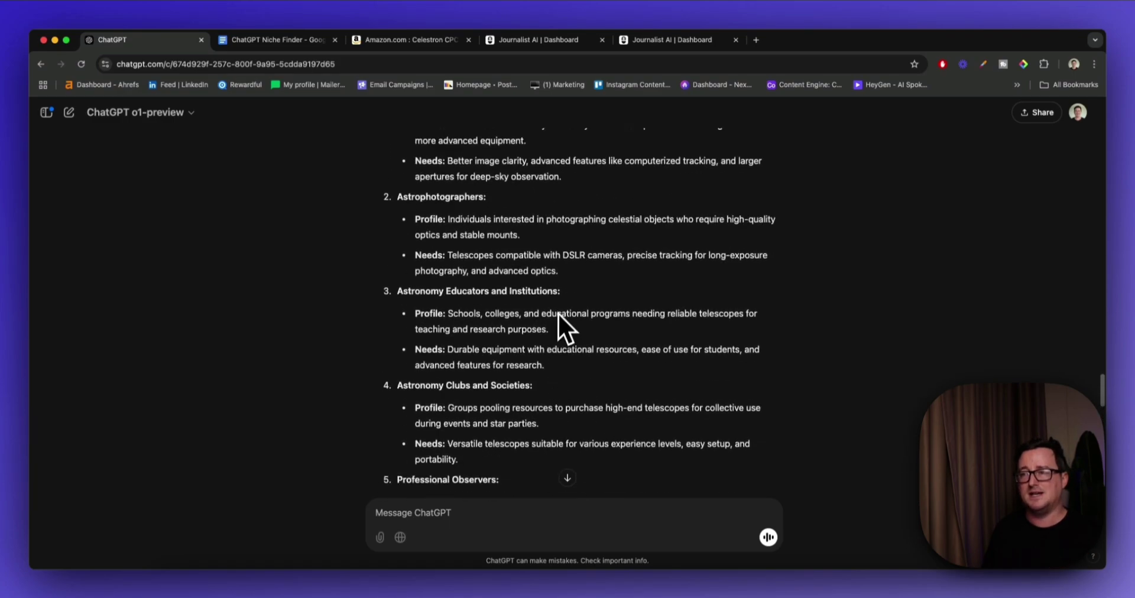
{"action": "left_click_drag", "start_coordinate": [409, 197], "coordinate": [552, 267]}
{"action": "left_click", "coordinate": [541, 263]}
{"action": "scroll", "coordinate": [547, 317], "scroll_direction": "down", "scroll_amount": 12}
{"action": "scroll", "coordinate": [535, 416], "scroll_direction": "up", "scroll_amount": 15}
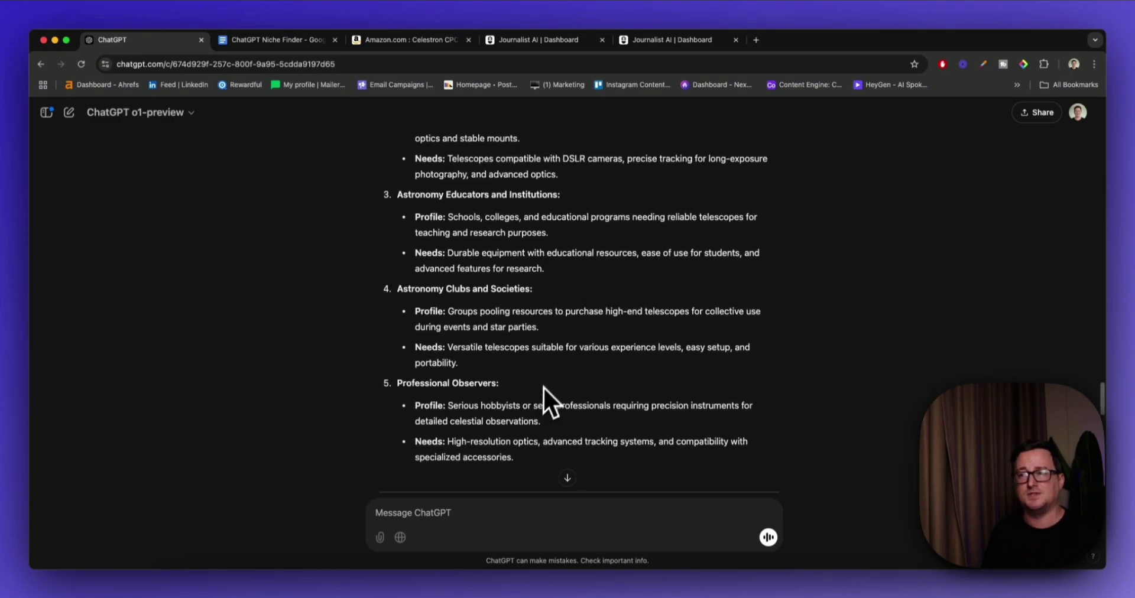
{"action": "scroll", "coordinate": [589, 312], "scroll_direction": "up", "scroll_amount": 2}
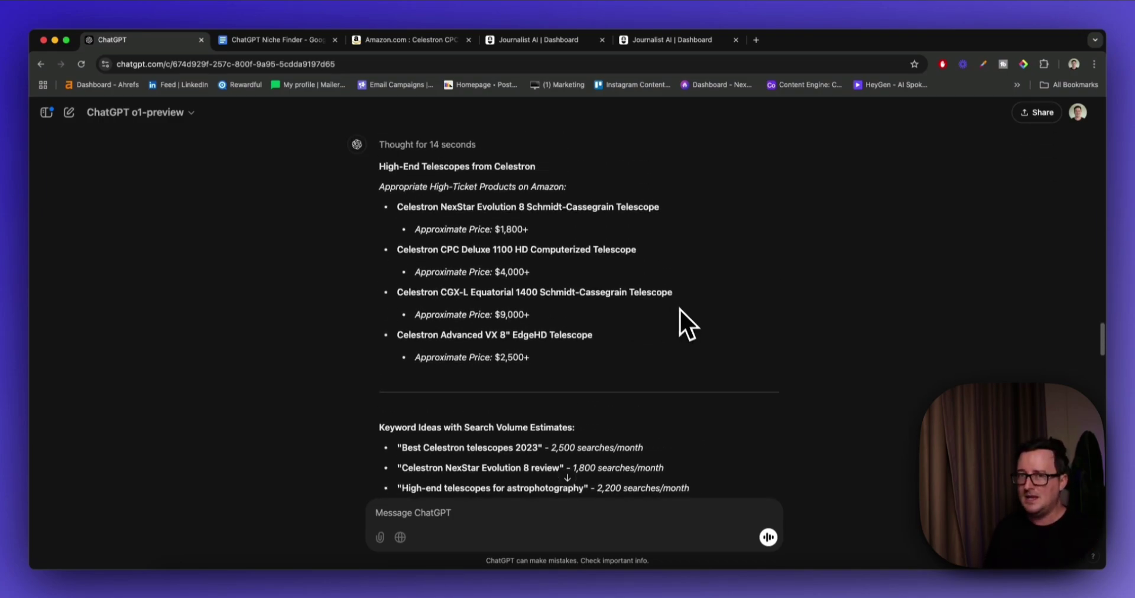
{"action": "scroll", "coordinate": [685, 322], "scroll_direction": "up", "scroll_amount": 2}
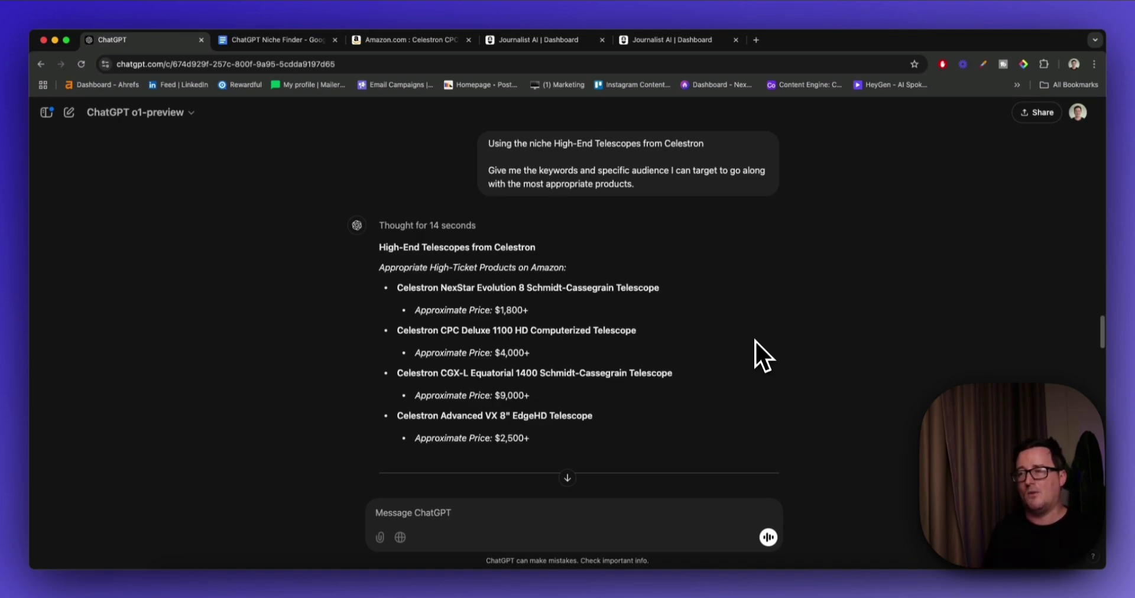
{"action": "scroll", "coordinate": [750, 341], "scroll_direction": "down", "scroll_amount": 1}
{"action": "scroll", "coordinate": [748, 343], "scroll_direction": "up", "scroll_amount": 5}
{"action": "scroll", "coordinate": [747, 345], "scroll_direction": "down", "scroll_amount": 2}
{"action": "scroll", "coordinate": [745, 347], "scroll_direction": "down", "scroll_amount": 3}
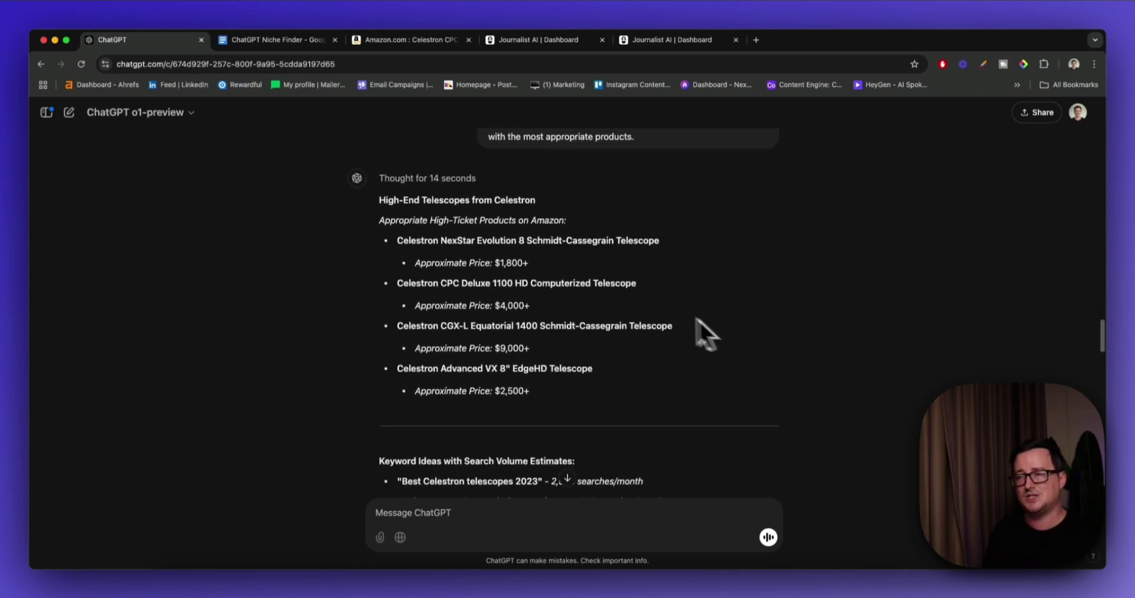
{"action": "scroll", "coordinate": [614, 302], "scroll_direction": "down", "scroll_amount": 2}
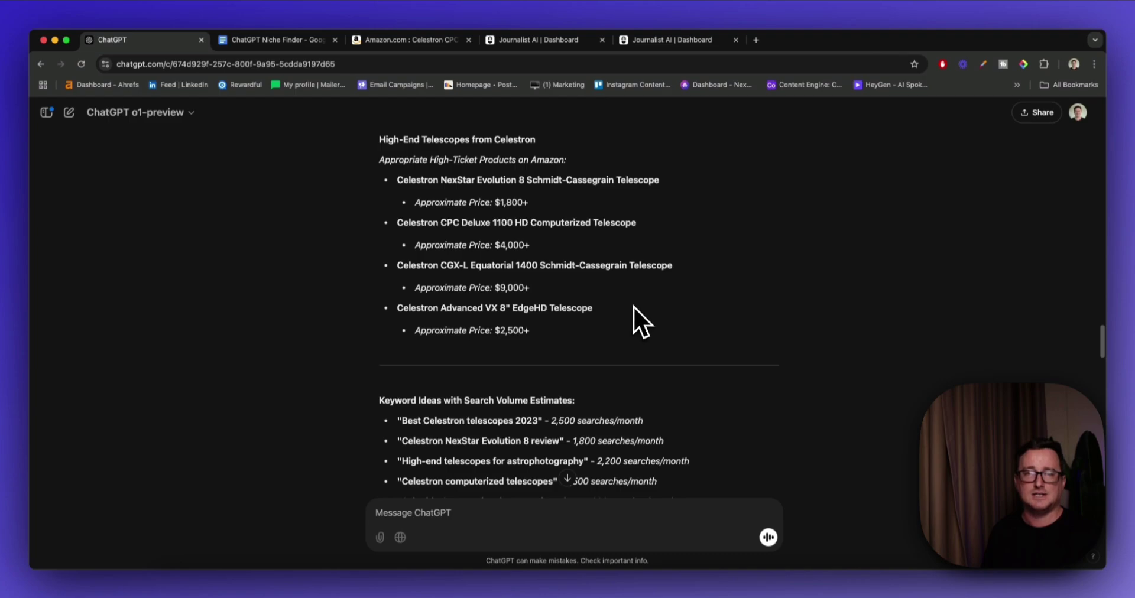
{"action": "scroll", "coordinate": [644, 331], "scroll_direction": "up", "scroll_amount": 3}
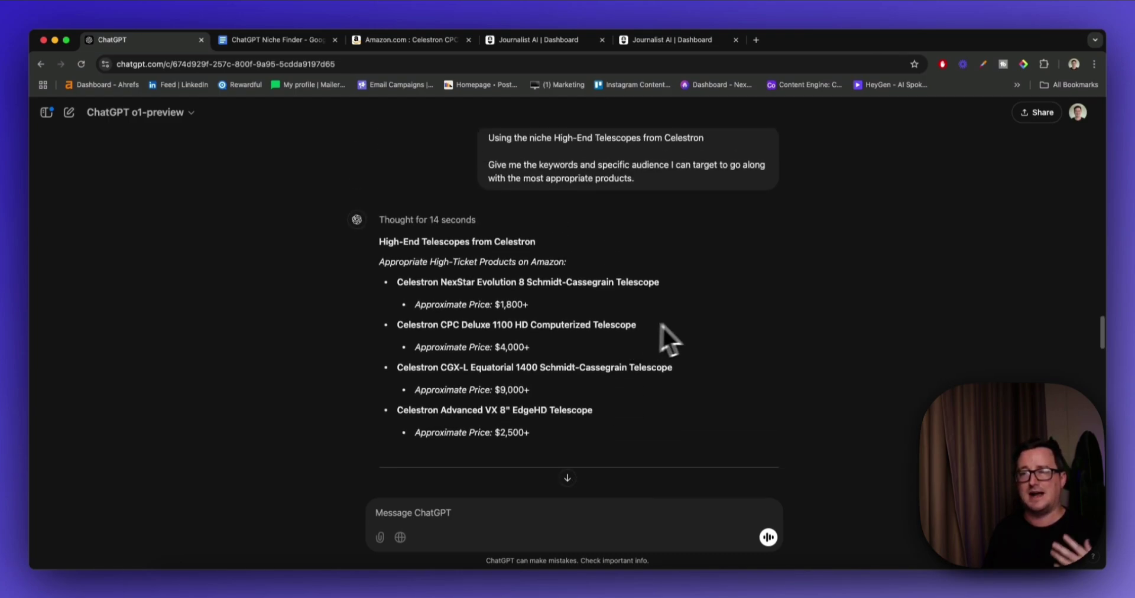
{"action": "scroll", "coordinate": [707, 318], "scroll_direction": "down", "scroll_amount": 7}
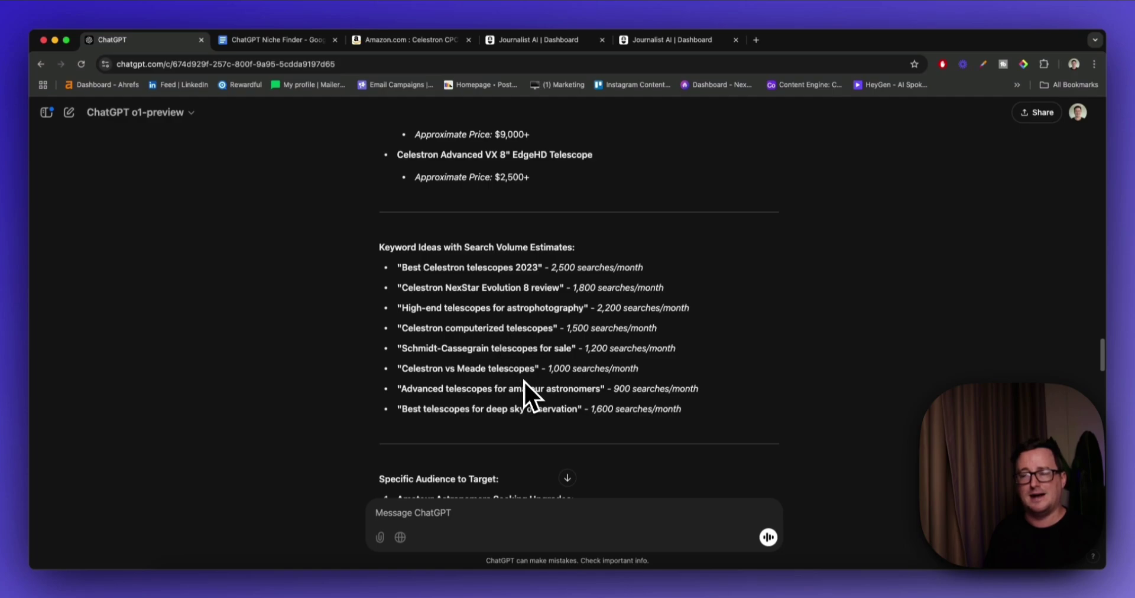
{"action": "scroll", "coordinate": [499, 337], "scroll_direction": "down", "scroll_amount": 3}
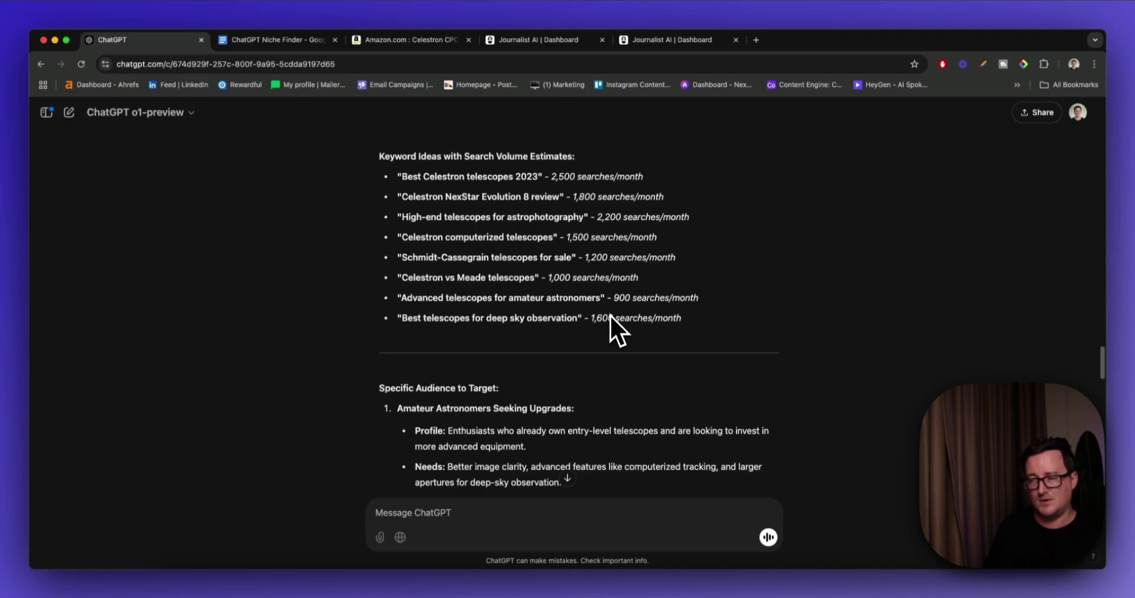
{"action": "scroll", "coordinate": [646, 307], "scroll_direction": "down", "scroll_amount": 5}
{"action": "scroll", "coordinate": [660, 328], "scroll_direction": "down", "scroll_amount": 15}
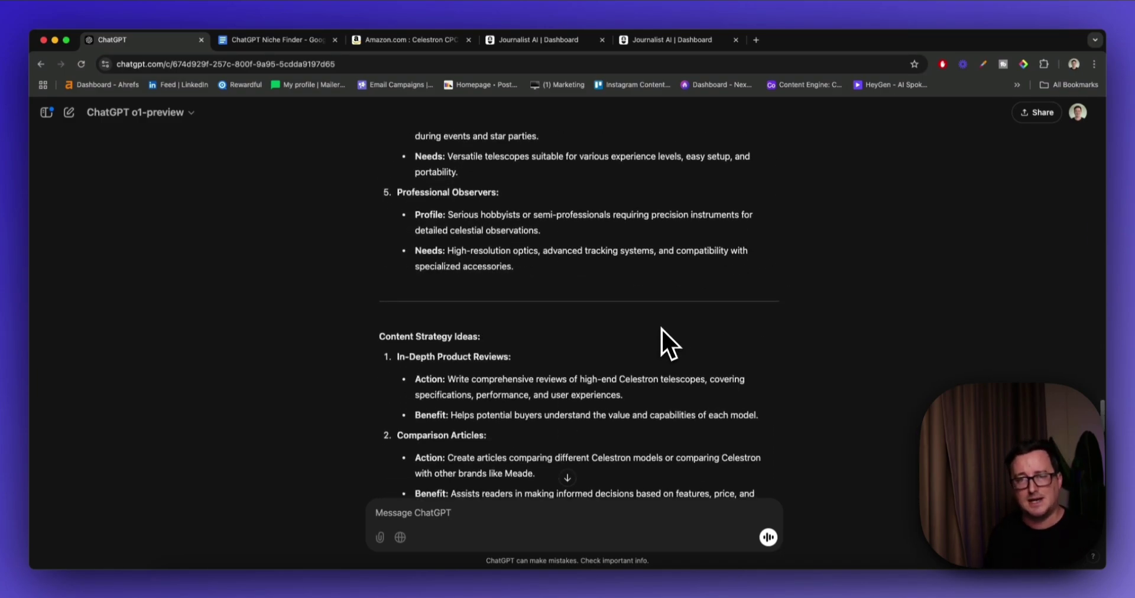
{"action": "scroll", "coordinate": [661, 327], "scroll_direction": "up", "scroll_amount": 20}
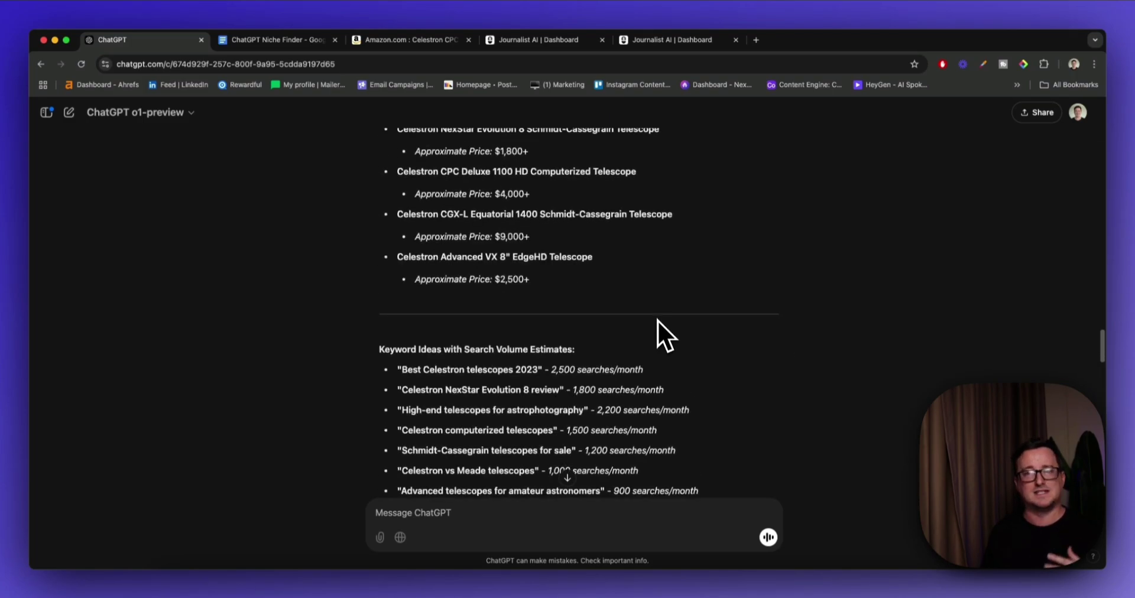
{"action": "scroll", "coordinate": [657, 320], "scroll_direction": "down", "scroll_amount": 5}
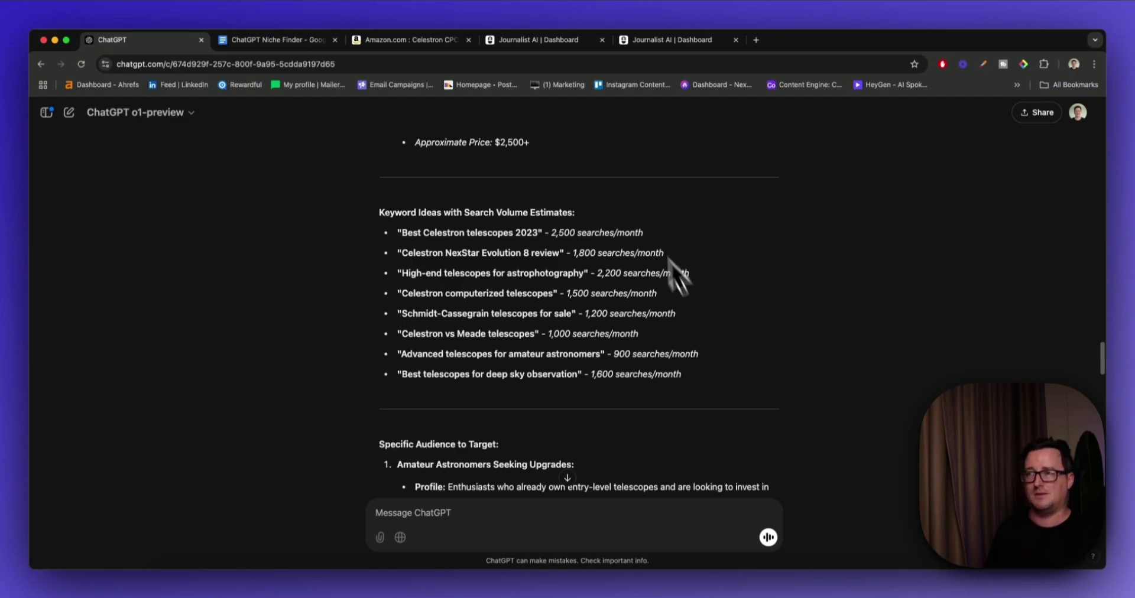
Show Journalist AI's Amazon tools, including Amazon Single Product Review and Product Roundup
{"action": "left_click", "coordinate": [532, 42]}
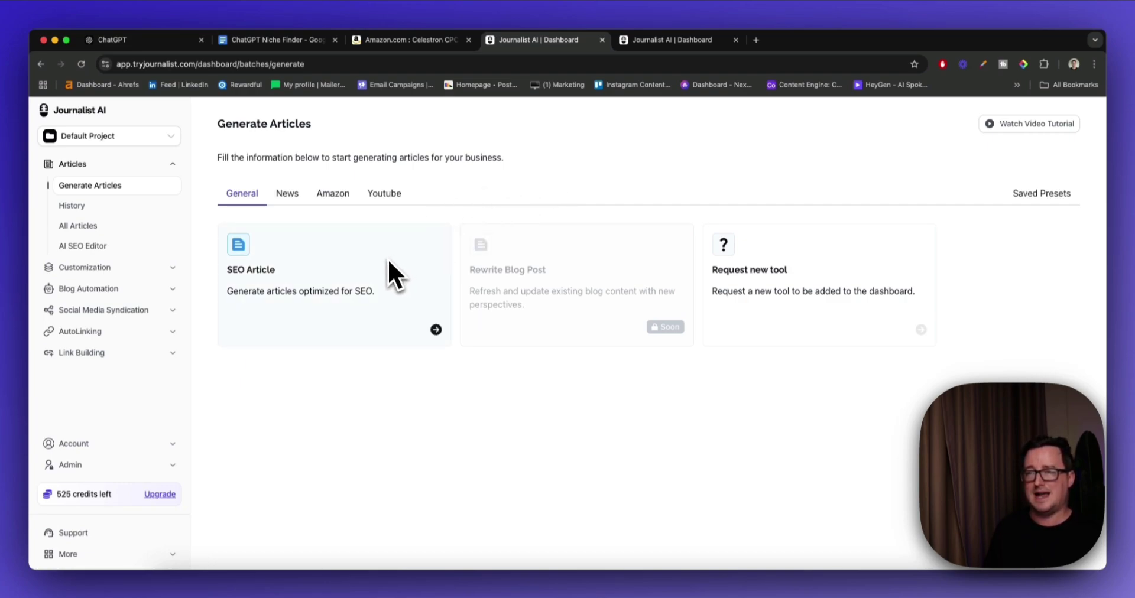
{"action": "left_click", "coordinate": [334, 200]}
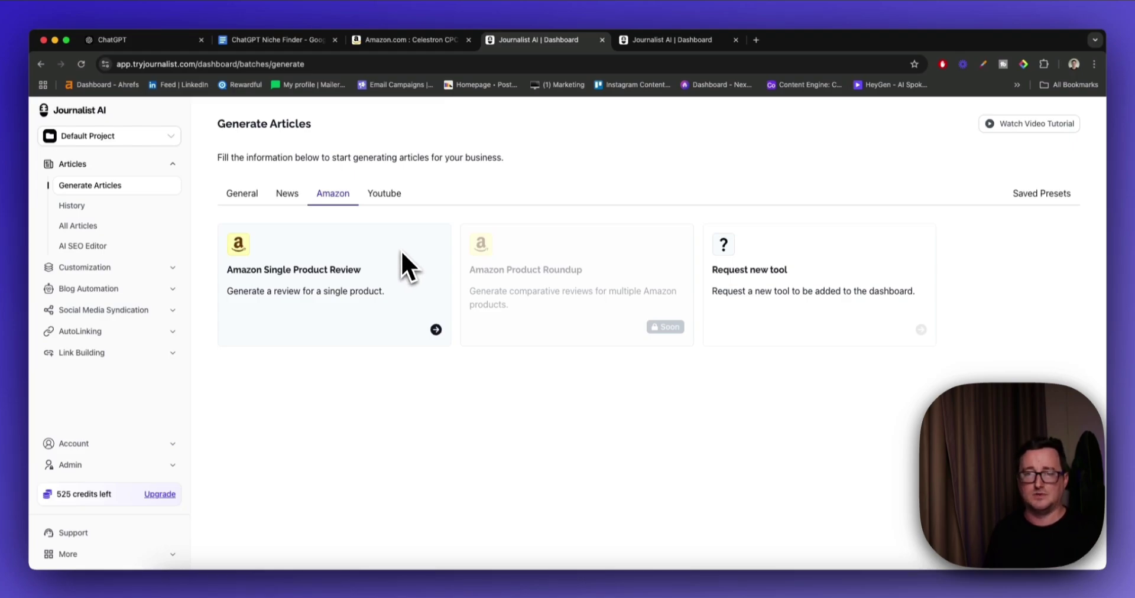
Look over the Celestron listing on Amazon and ChatGPT's telescope keyword ideas
{"action": "left_click", "coordinate": [414, 40]}
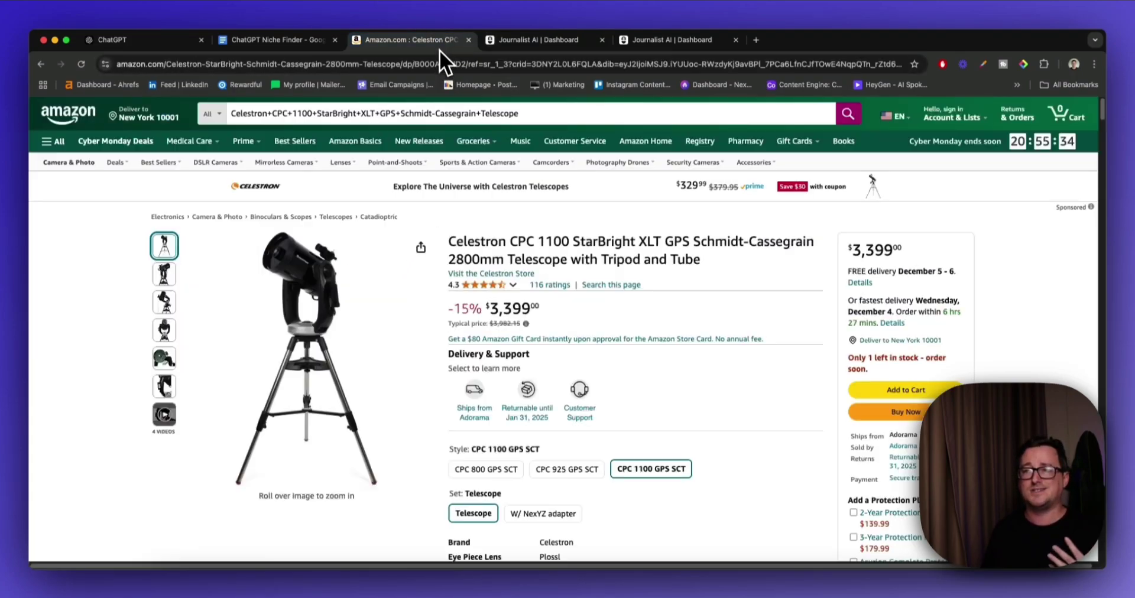
{"action": "scroll", "coordinate": [609, 284], "scroll_direction": "down", "scroll_amount": 1}
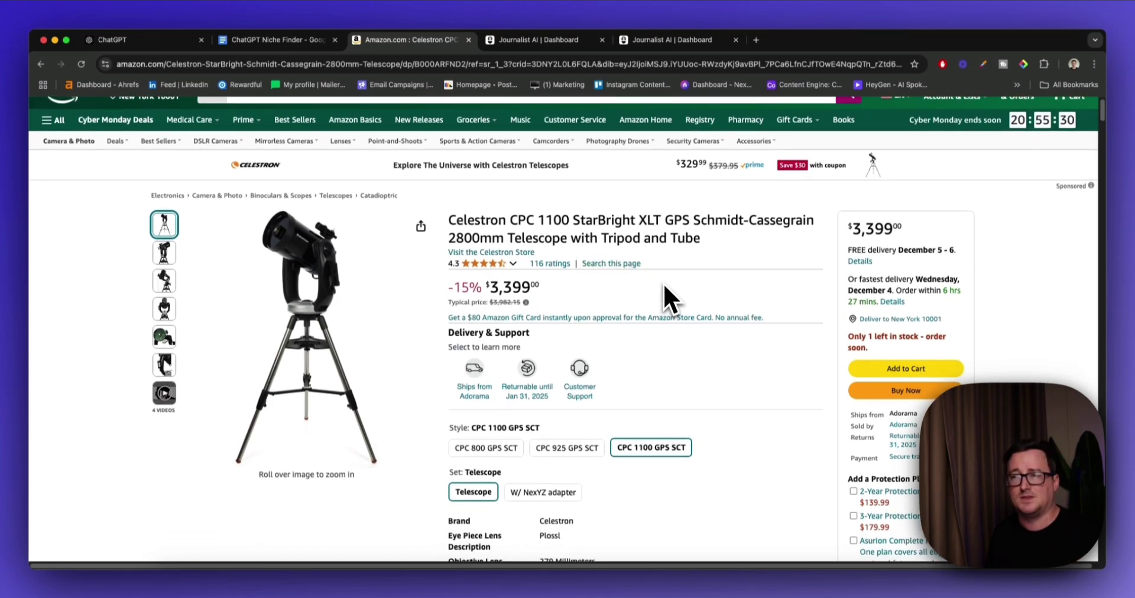
{"action": "left_click", "coordinate": [536, 43]}
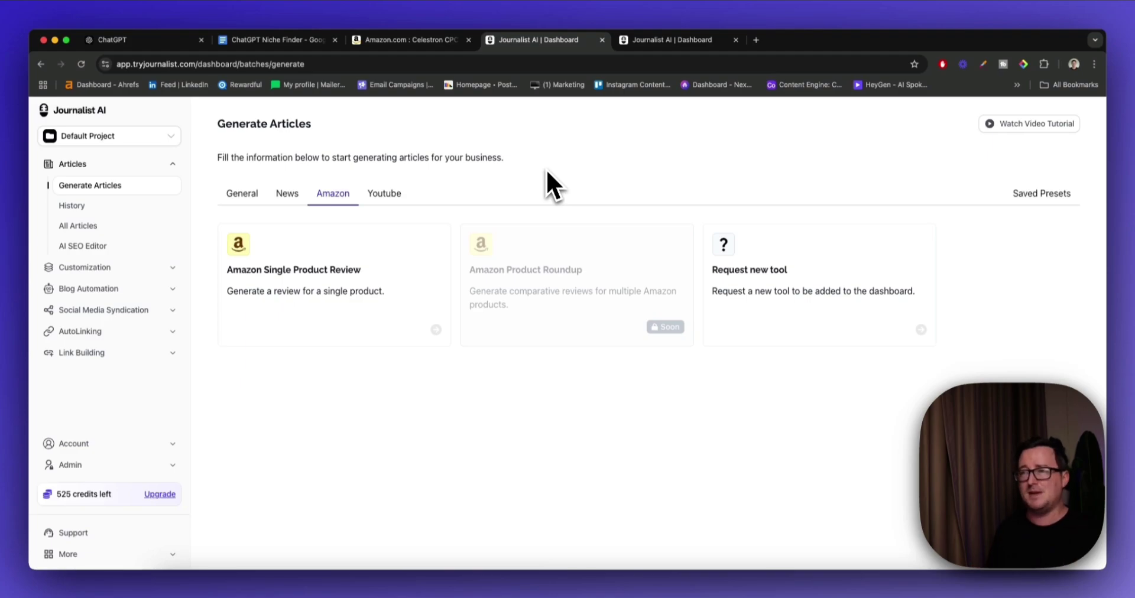
{"action": "left_click", "coordinate": [145, 39]}
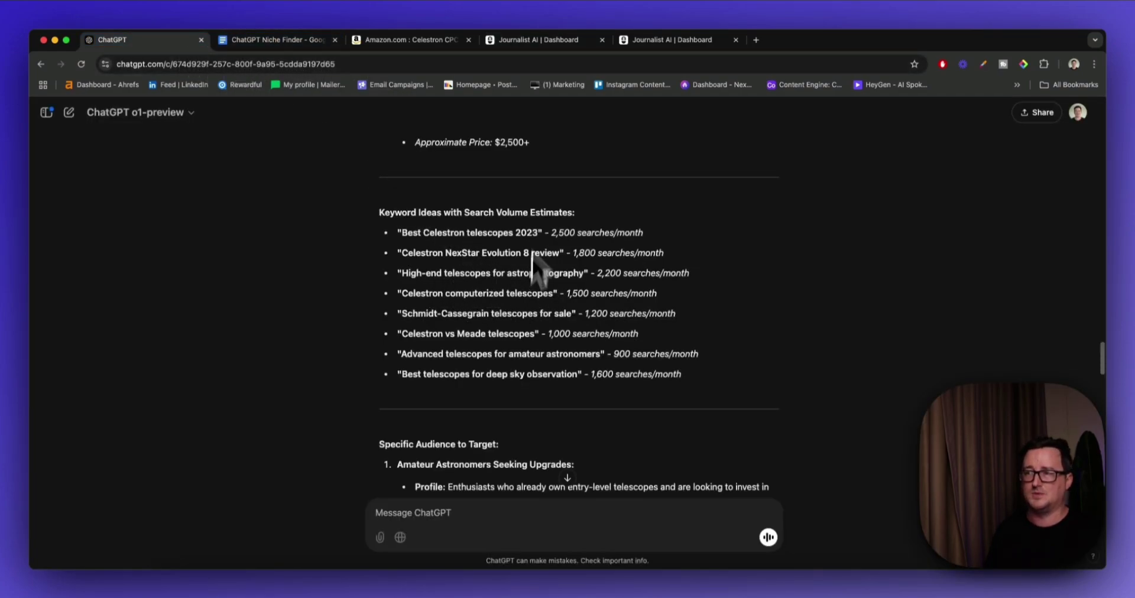
Switch Journalist AI to its General tools and start an SEO Article
{"action": "left_click", "coordinate": [520, 40]}
{"action": "left_click", "coordinate": [242, 194]}
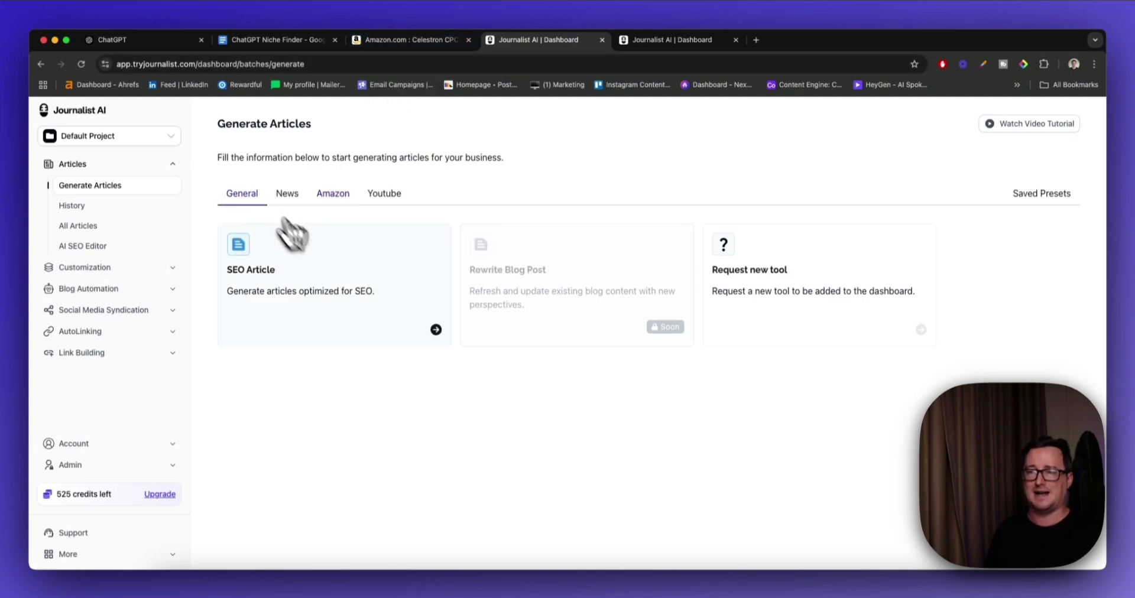
{"action": "left_click", "coordinate": [396, 259]}
Add four more article rows, giving five focus keyword 'best restaurant in vegas' rows with titles
{"action": "scroll", "coordinate": [477, 286], "scroll_direction": "down", "scroll_amount": 5}
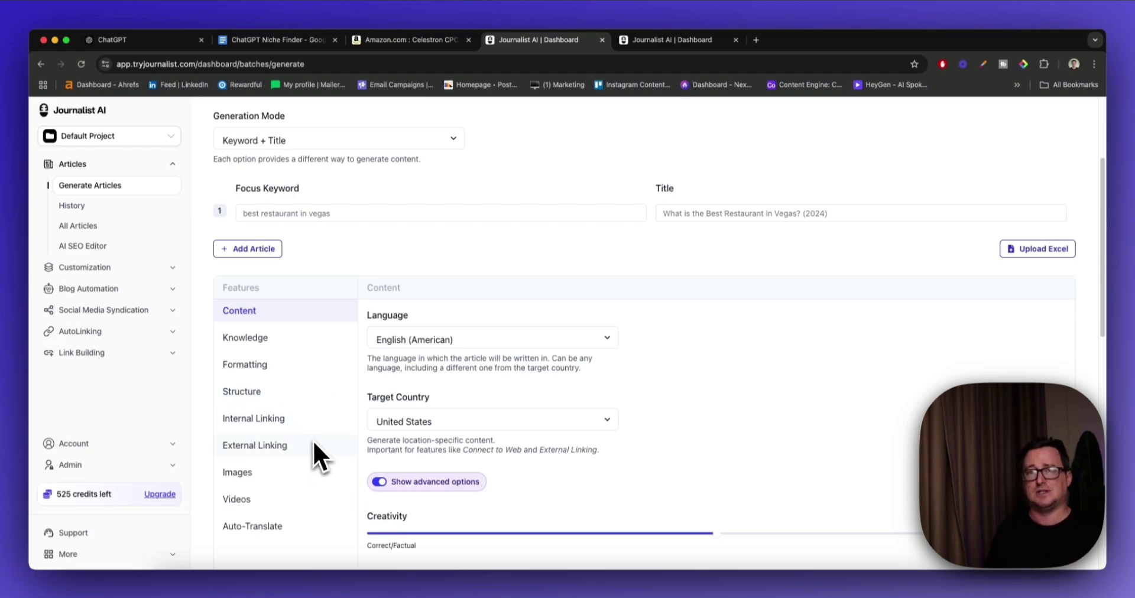
{"action": "scroll", "coordinate": [414, 398], "scroll_direction": "up", "scroll_amount": 2}
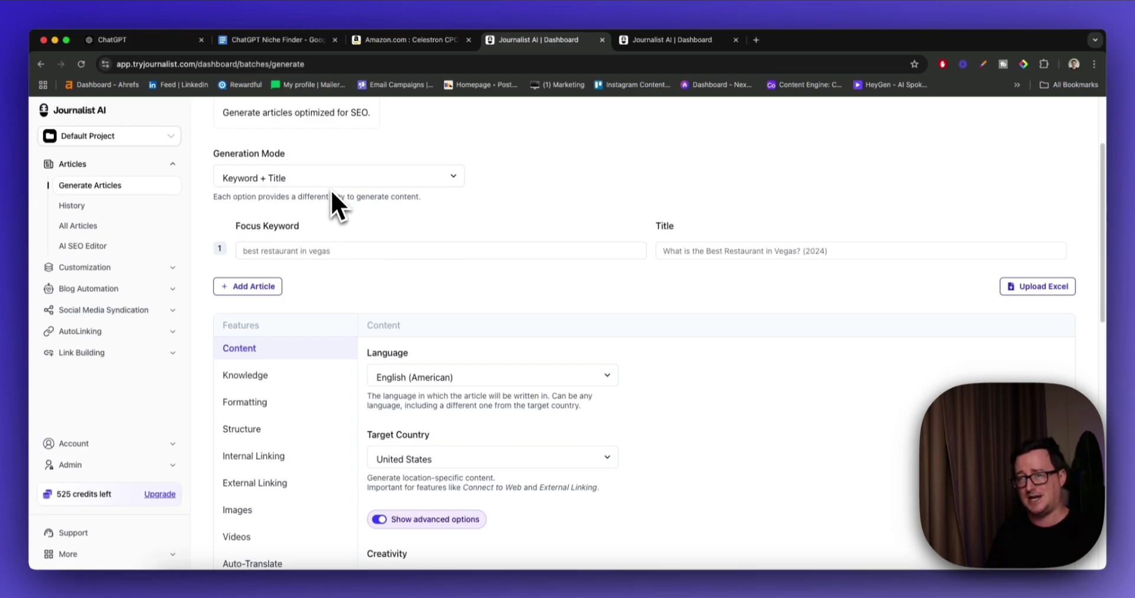
{"action": "left_click", "coordinate": [265, 288]}
{"action": "left_click", "coordinate": [269, 313]}
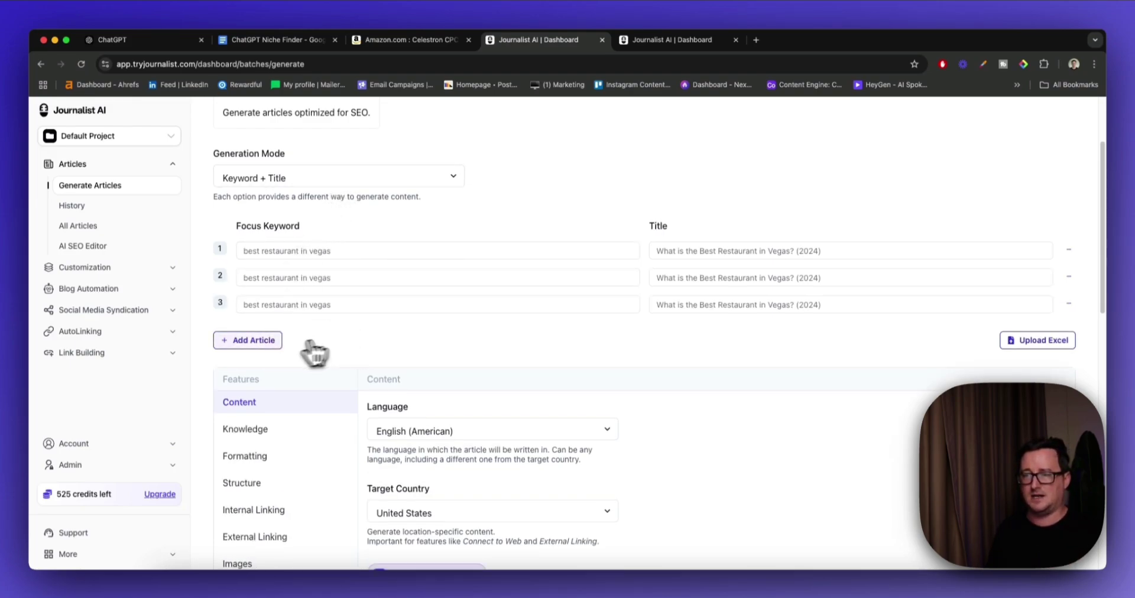
{"action": "left_click", "coordinate": [274, 341]}
{"action": "left_click", "coordinate": [276, 368]}
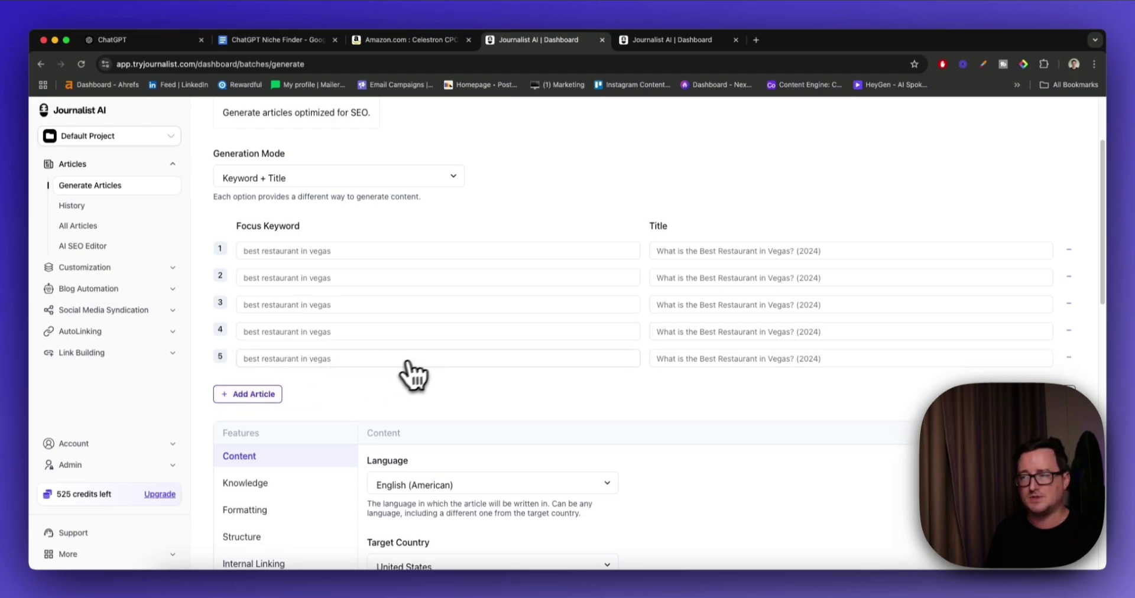
{"action": "scroll", "coordinate": [583, 360], "scroll_direction": "down", "scroll_amount": 3}
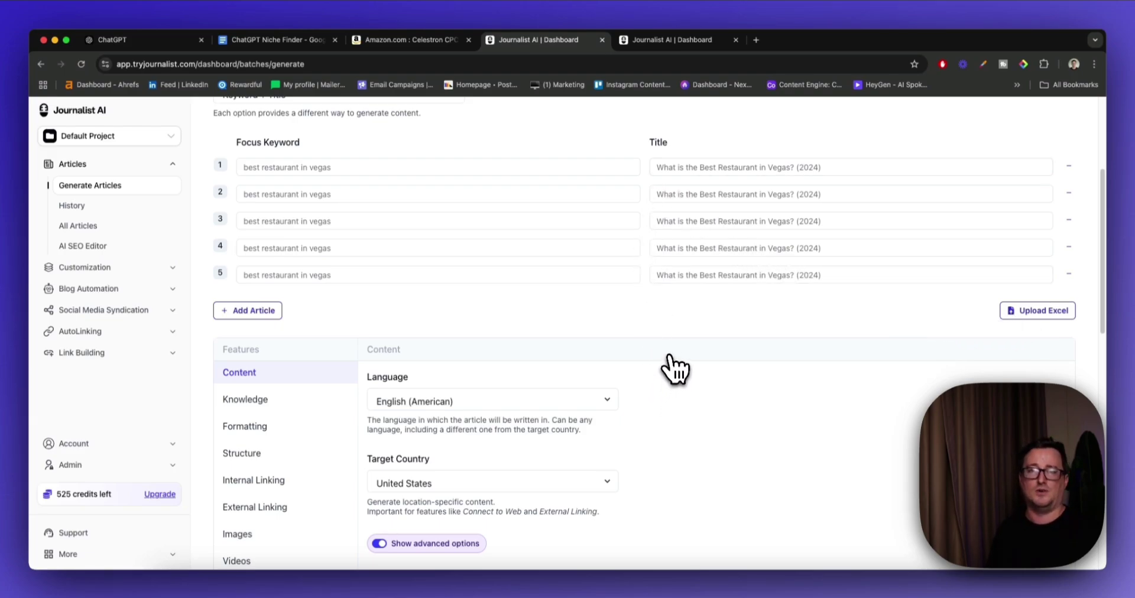
Open 'The Ultimate Guide on How to Bake Bread at Home', expand its table of contents and scroll through it
{"action": "left_click", "coordinate": [663, 40]}
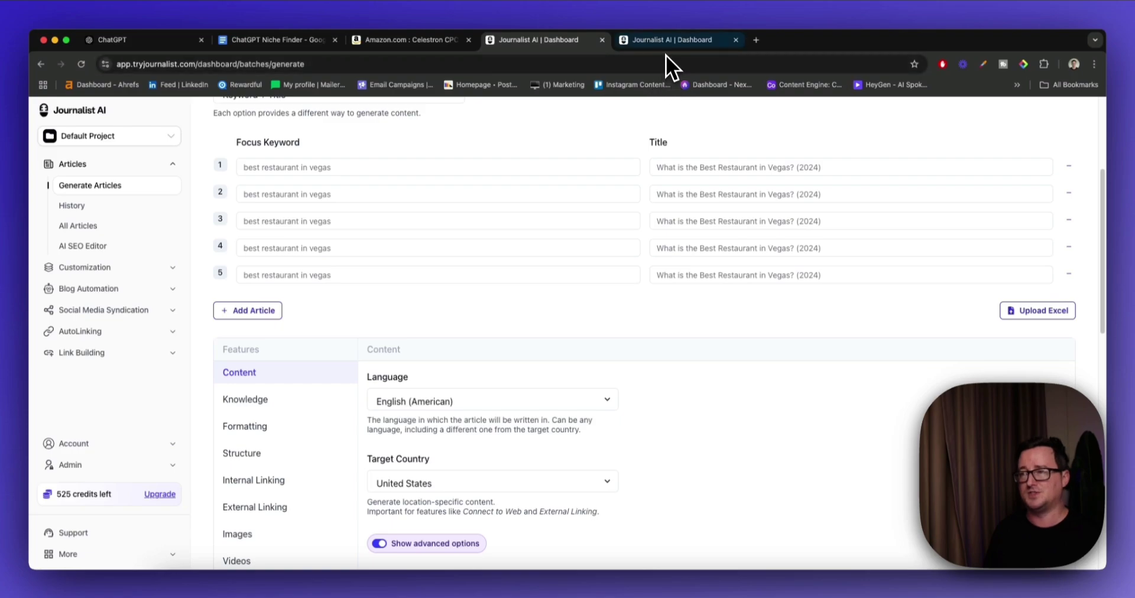
{"action": "mouse_move", "coordinate": [752, 192]}
{"action": "left_mouse_down"}
{"action": "mouse_move", "coordinate": [752, 218]}
{"action": "mouse_move", "coordinate": [748, 183]}
{"action": "left_mouse_up"}
{"action": "left_click", "coordinate": [717, 336]}
{"action": "scroll", "coordinate": [749, 207], "scroll_direction": "down", "scroll_amount": 10}
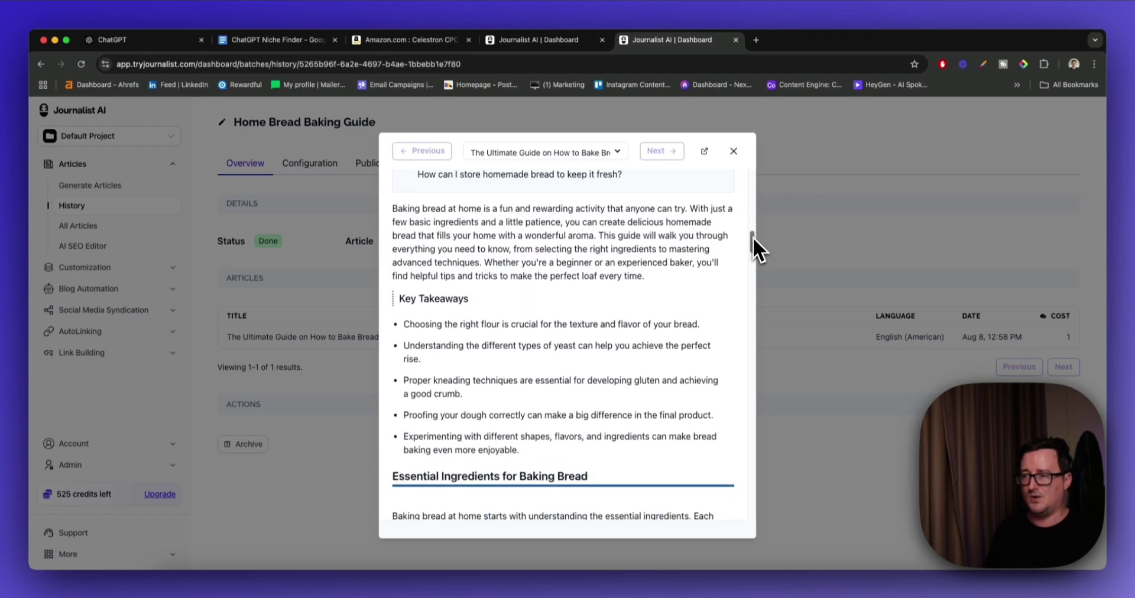
{"action": "scroll", "coordinate": [753, 237], "scroll_direction": "down", "scroll_amount": 1}
{"action": "left_click_drag", "start_coordinate": [753, 237], "coordinate": [749, 336]}
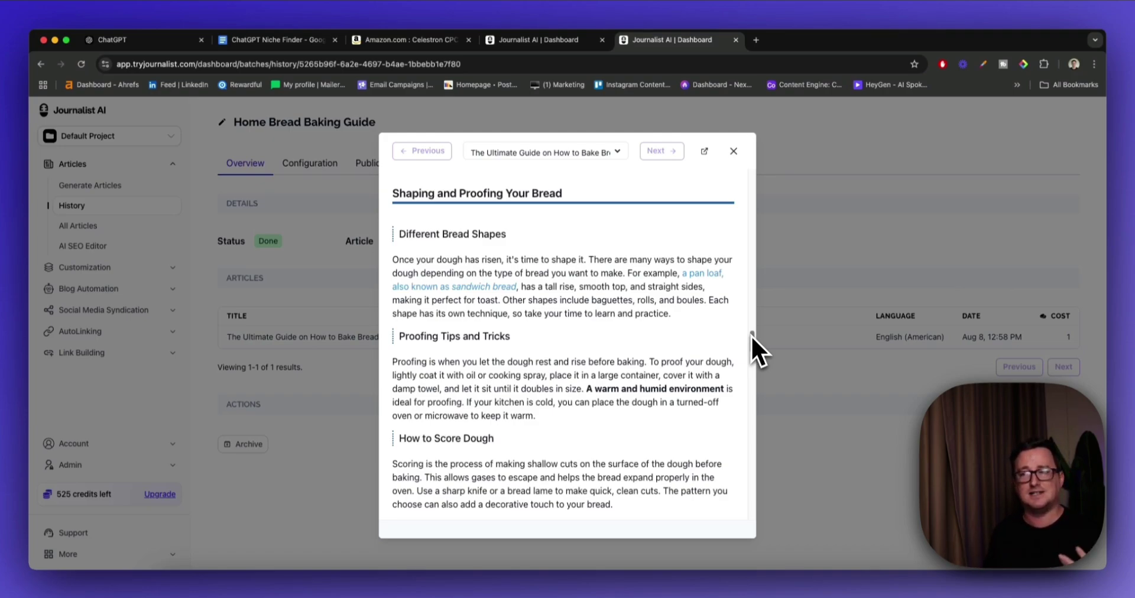
{"action": "left_click_drag", "start_coordinate": [750, 335], "coordinate": [752, 183]}
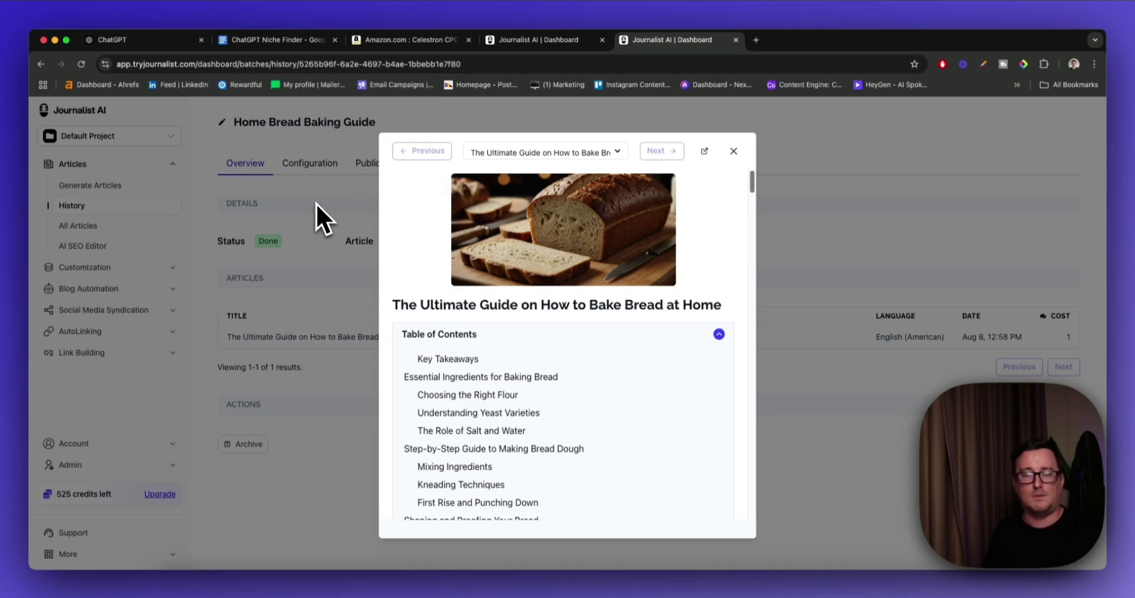
Glance at the ChatGPT Niche Finder prompt doc, then return to the Celestron CPC 1100 Amazon listing
{"action": "left_click", "coordinate": [277, 41]}
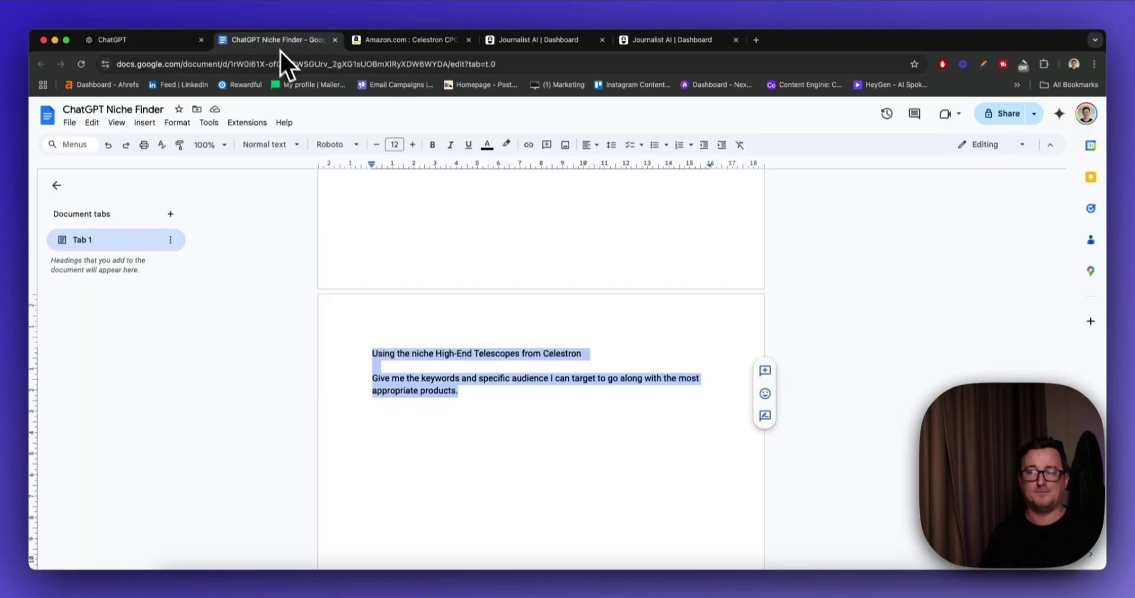
{"action": "left_click", "coordinate": [437, 40]}
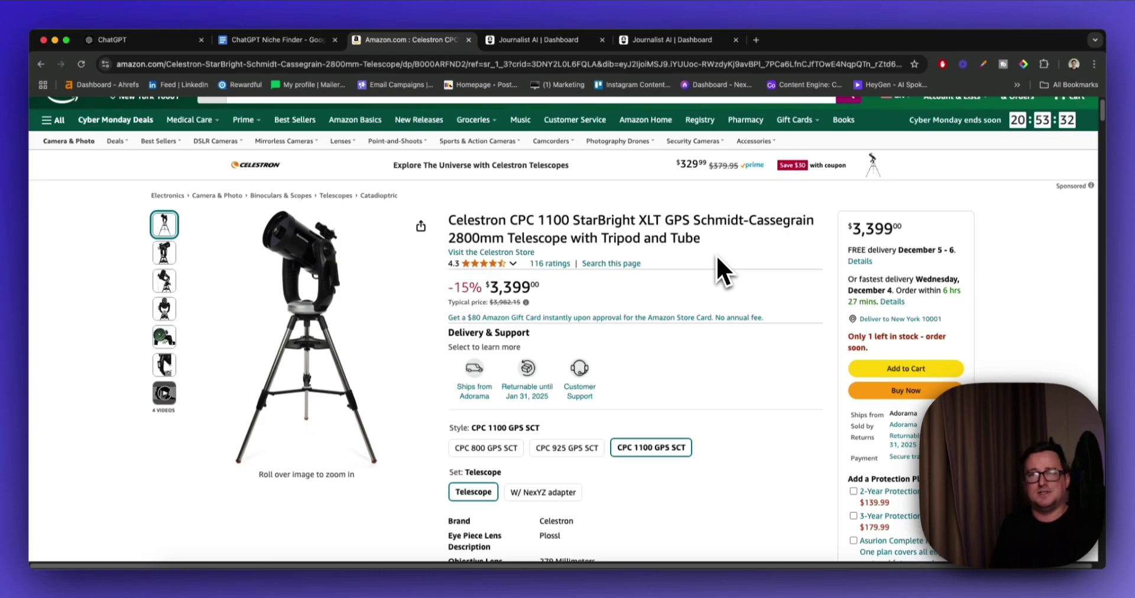
Review the four High-End Telescopes from Celestron and their approximate prices in the ChatGPT conversation
{"action": "left_click", "coordinate": [118, 39]}
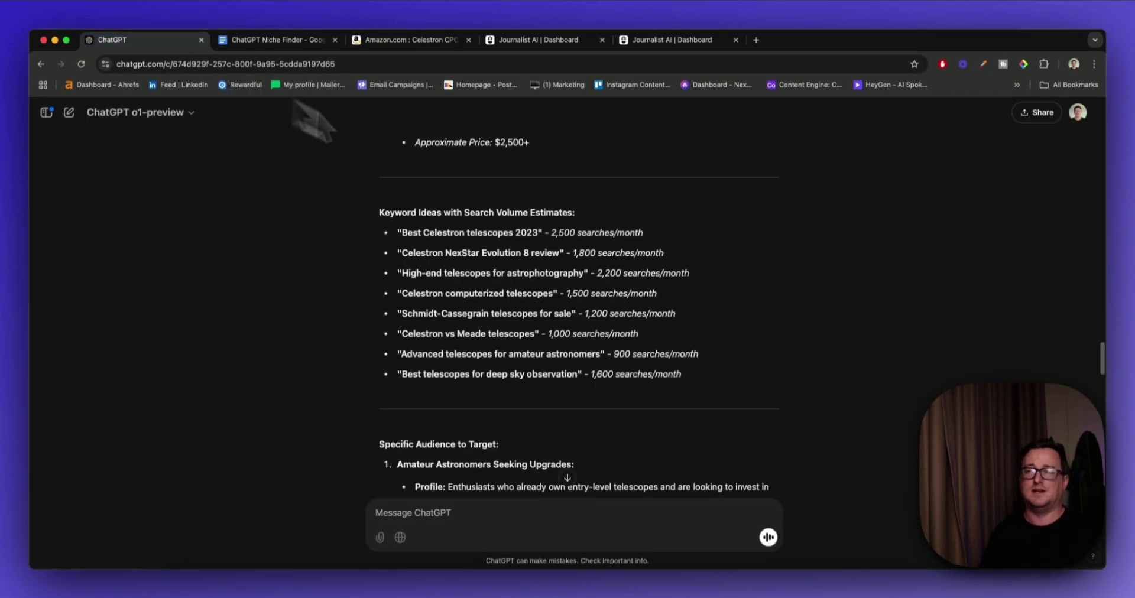
{"action": "scroll", "coordinate": [749, 271], "scroll_direction": "down", "scroll_amount": 4}
{"action": "scroll", "coordinate": [750, 270], "scroll_direction": "up", "scroll_amount": 6}
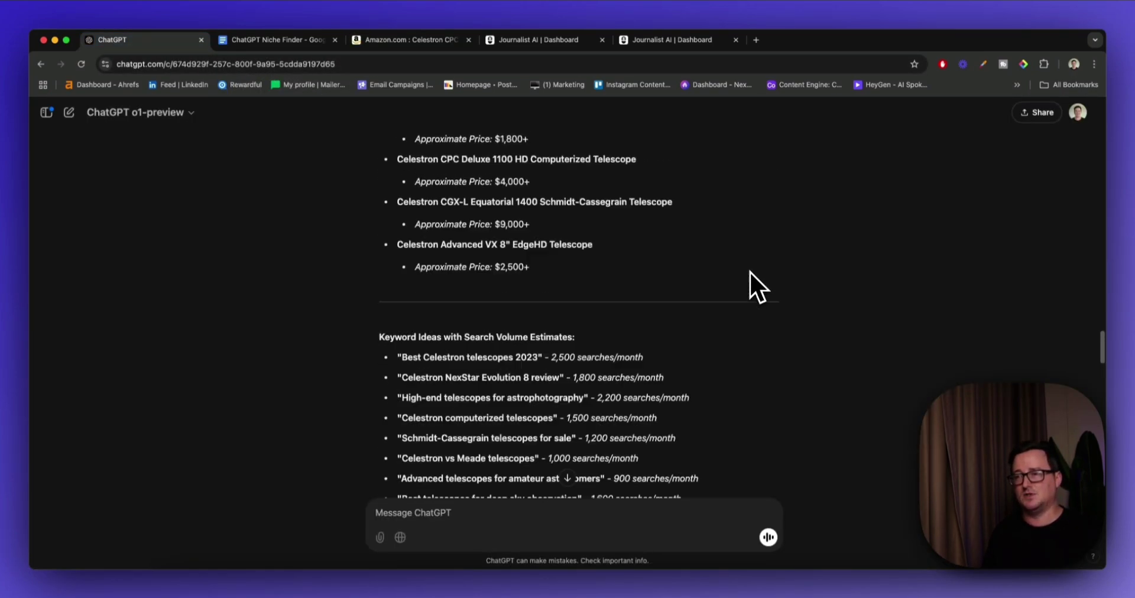
{"action": "scroll", "coordinate": [749, 271], "scroll_direction": "up", "scroll_amount": 3}
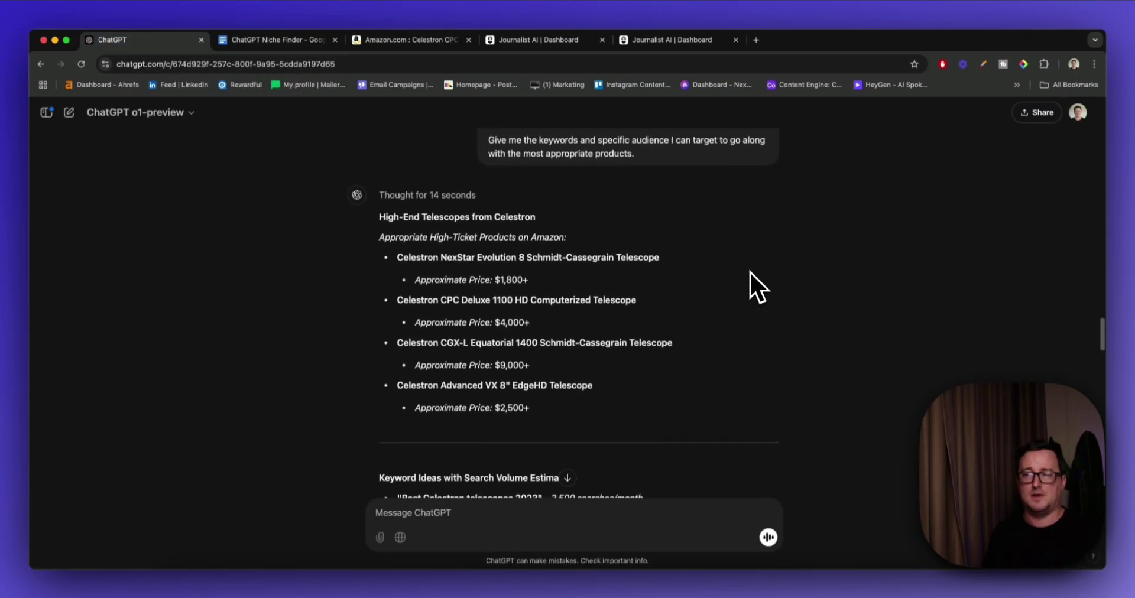
{"action": "scroll", "coordinate": [749, 271], "scroll_direction": "down", "scroll_amount": 2}
{"action": "scroll", "coordinate": [747, 271], "scroll_direction": "up", "scroll_amount": 2}
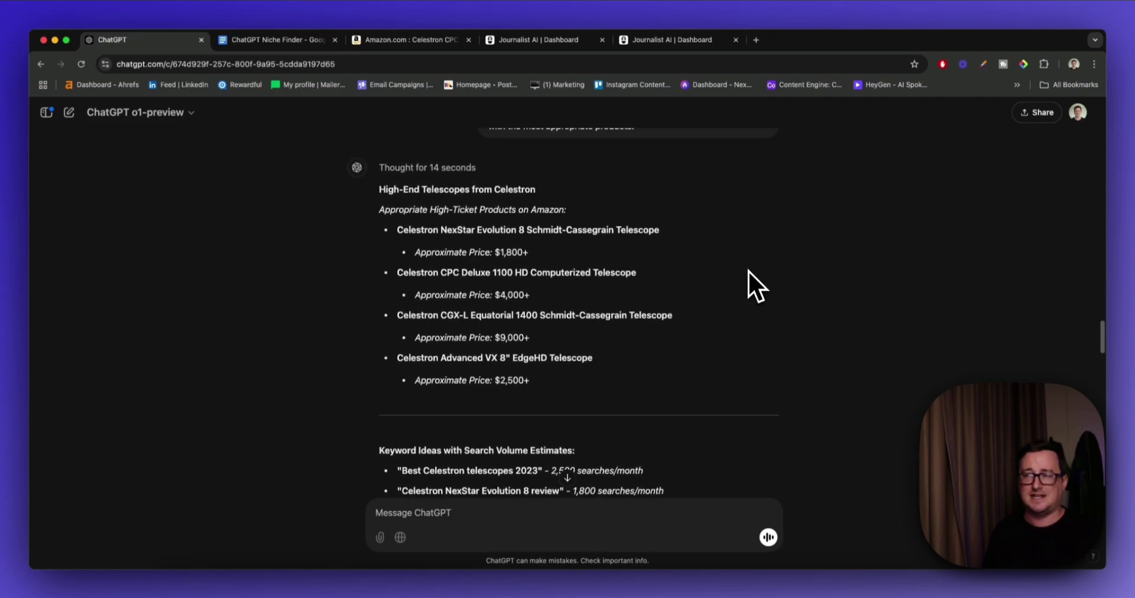